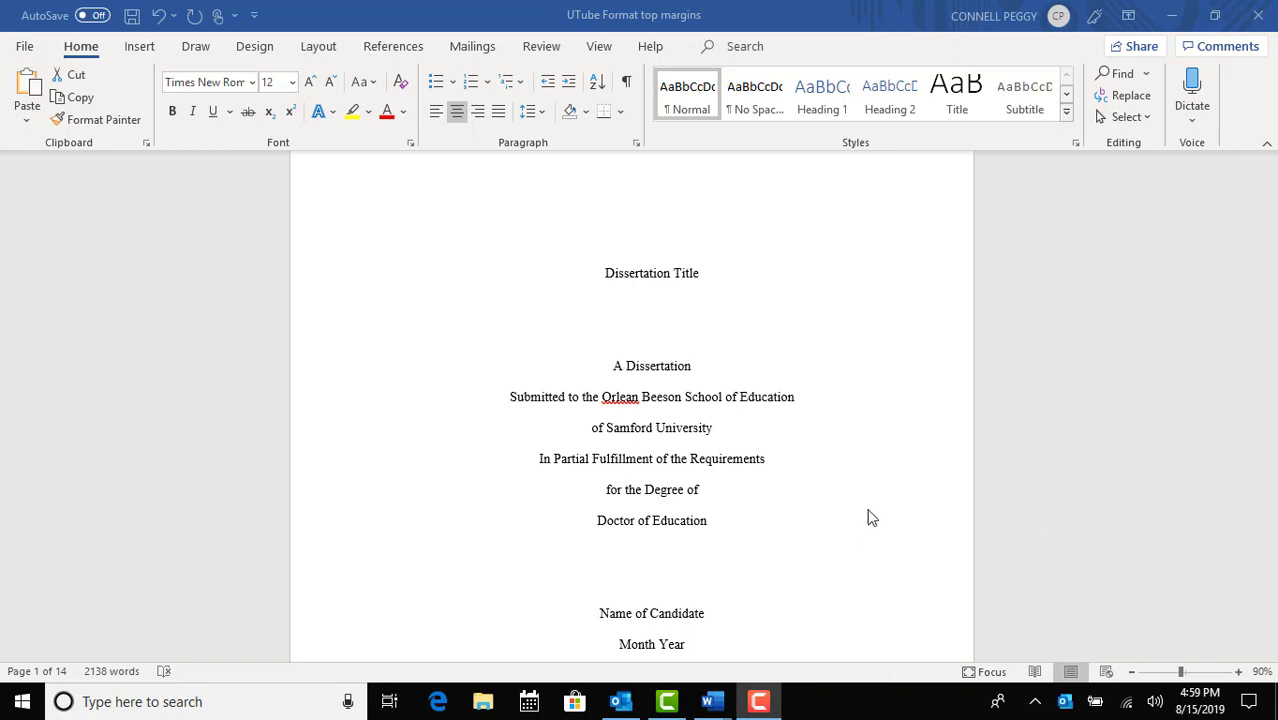
Examine the top margins of the dissertation's title page and the first page of Chapter I
{"action": "scroll", "coordinate": [876, 488], "scroll_direction": "down", "scroll_amount": 3}
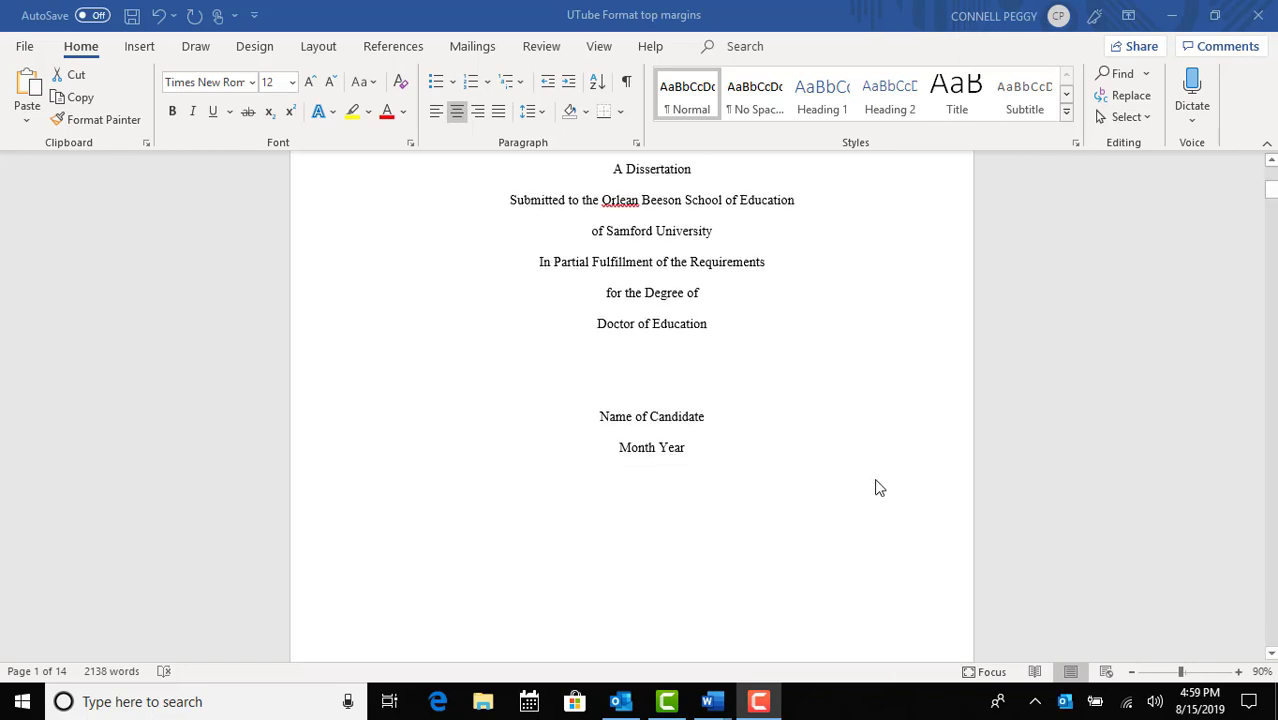
{"action": "scroll", "coordinate": [877, 485], "scroll_direction": "down", "scroll_amount": 6}
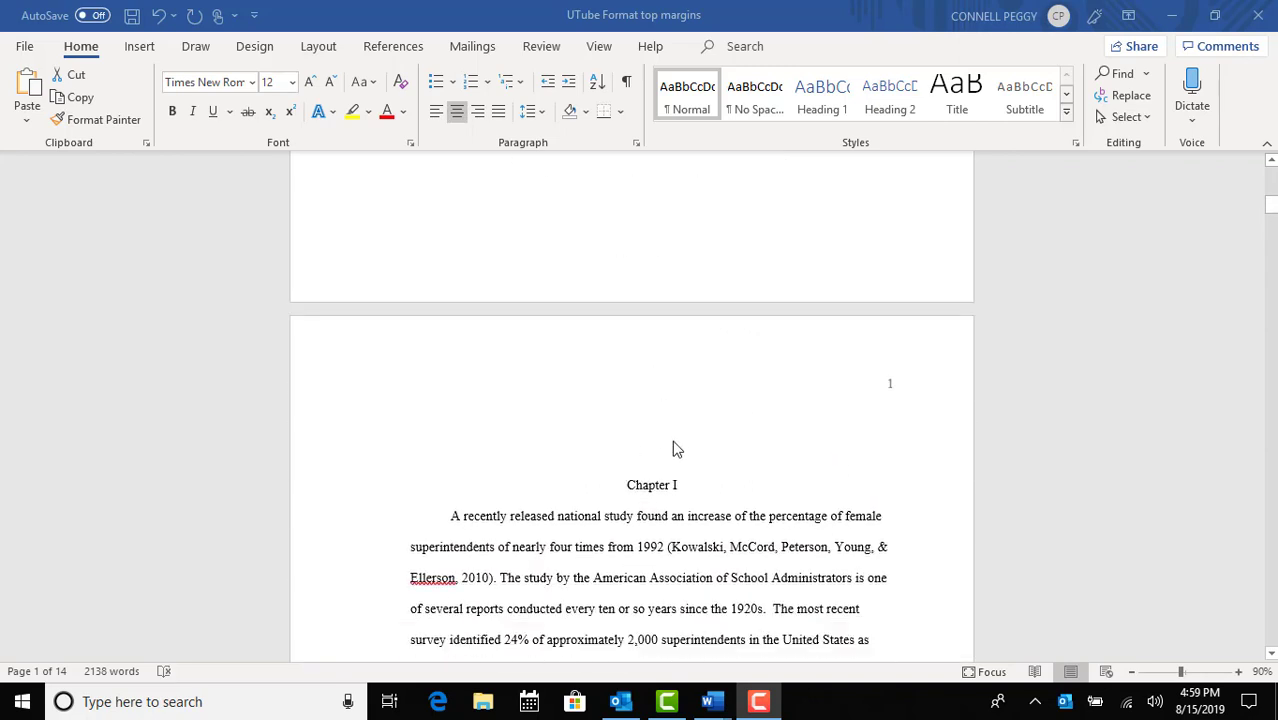
{"action": "scroll", "coordinate": [918, 505], "scroll_direction": "down", "scroll_amount": 3}
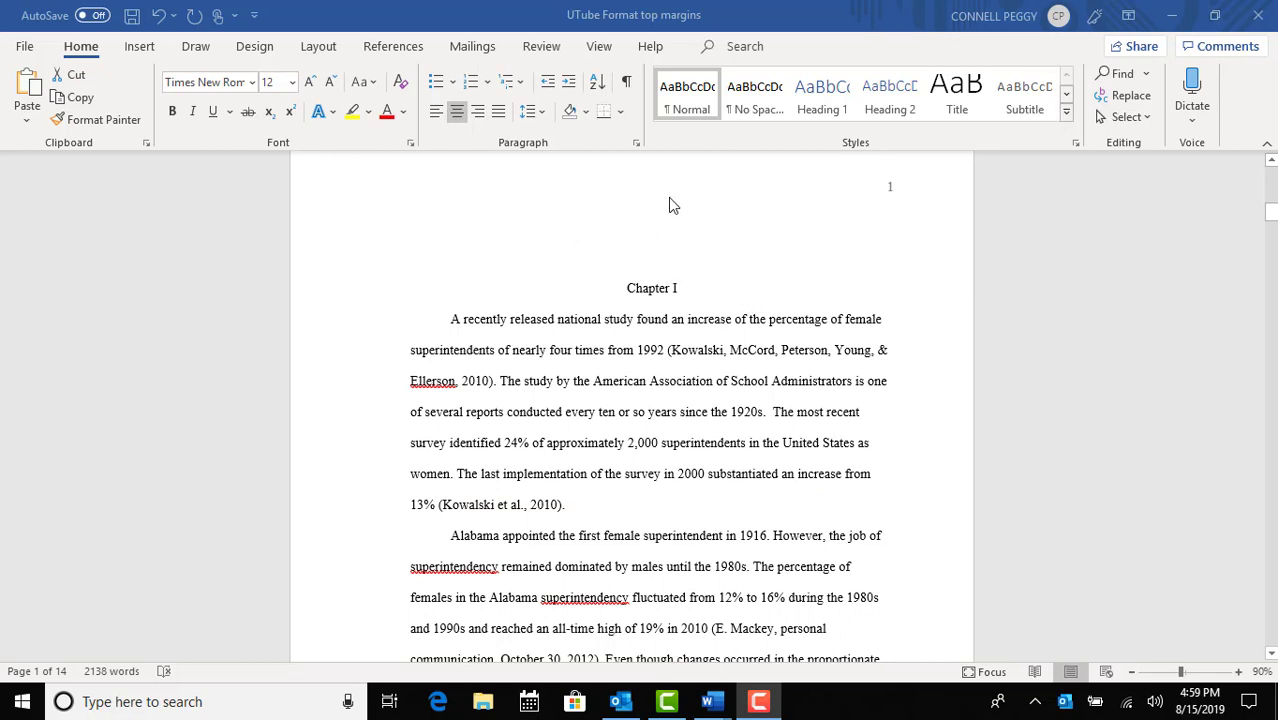
{"action": "scroll", "coordinate": [674, 215], "scroll_direction": "up", "scroll_amount": 1}
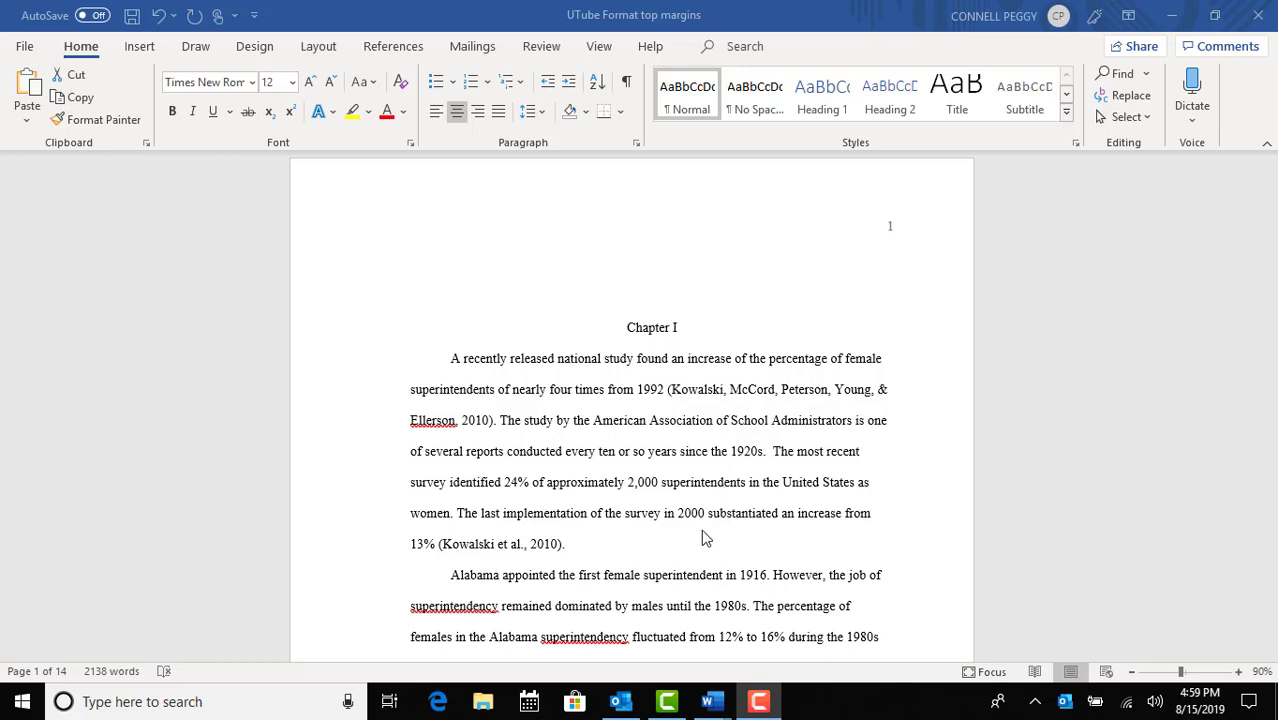
{"action": "scroll", "coordinate": [704, 539], "scroll_direction": "down", "scroll_amount": 1}
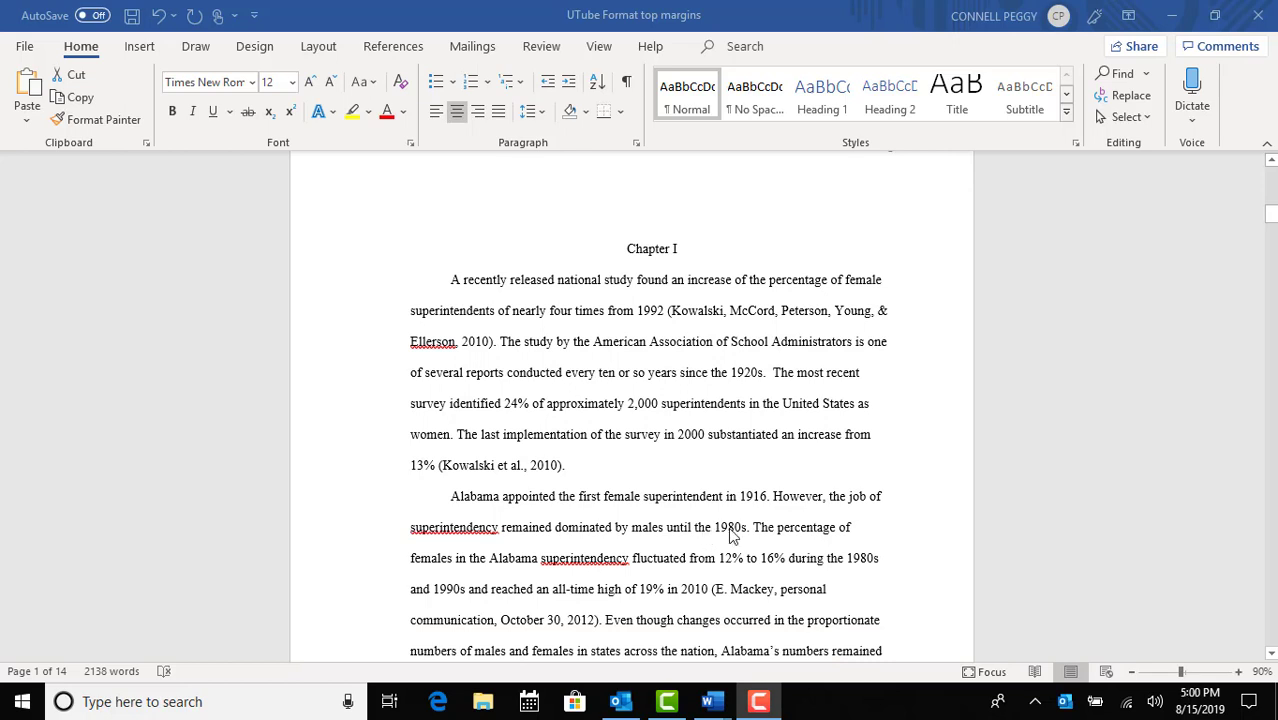
{"action": "scroll", "coordinate": [940, 540], "scroll_direction": "up", "scroll_amount": 2}
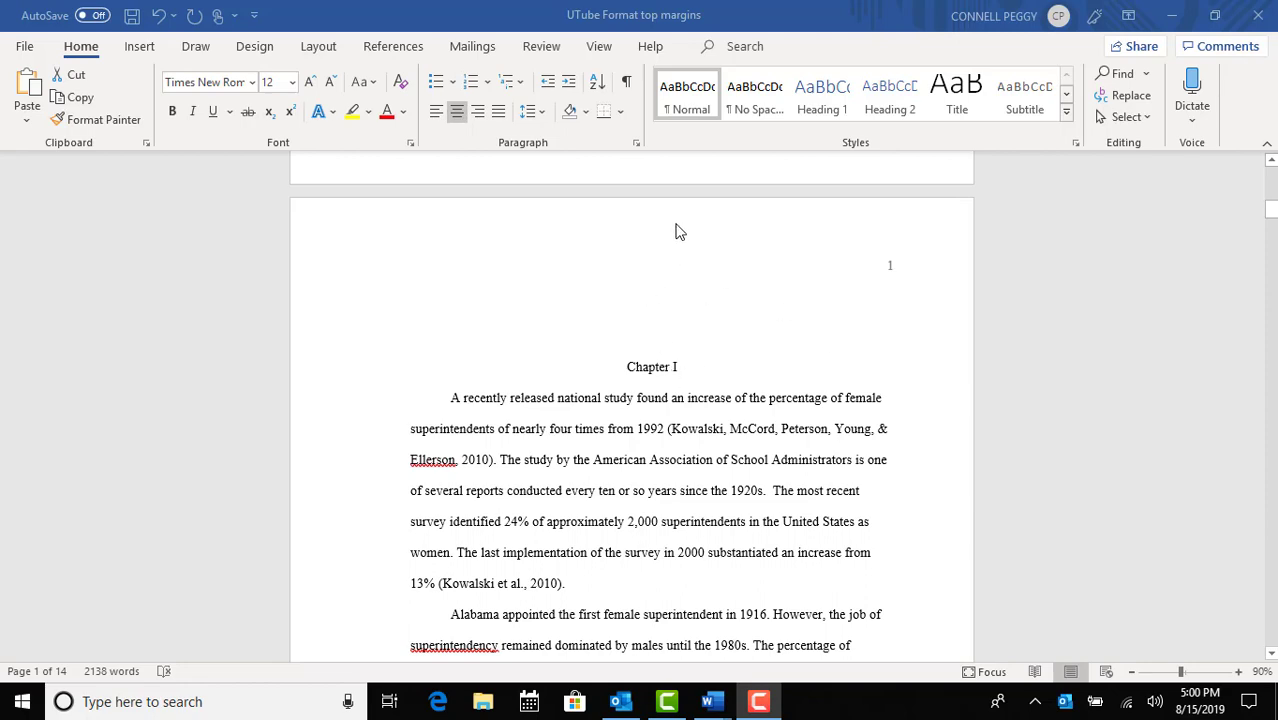
Review the top margins on the pages of Chapter I, Chapter II and the following sections, returning to the title page
{"action": "scroll", "coordinate": [770, 497], "scroll_direction": "down", "scroll_amount": 3}
{"action": "scroll", "coordinate": [775, 500], "scroll_direction": "down", "scroll_amount": 14}
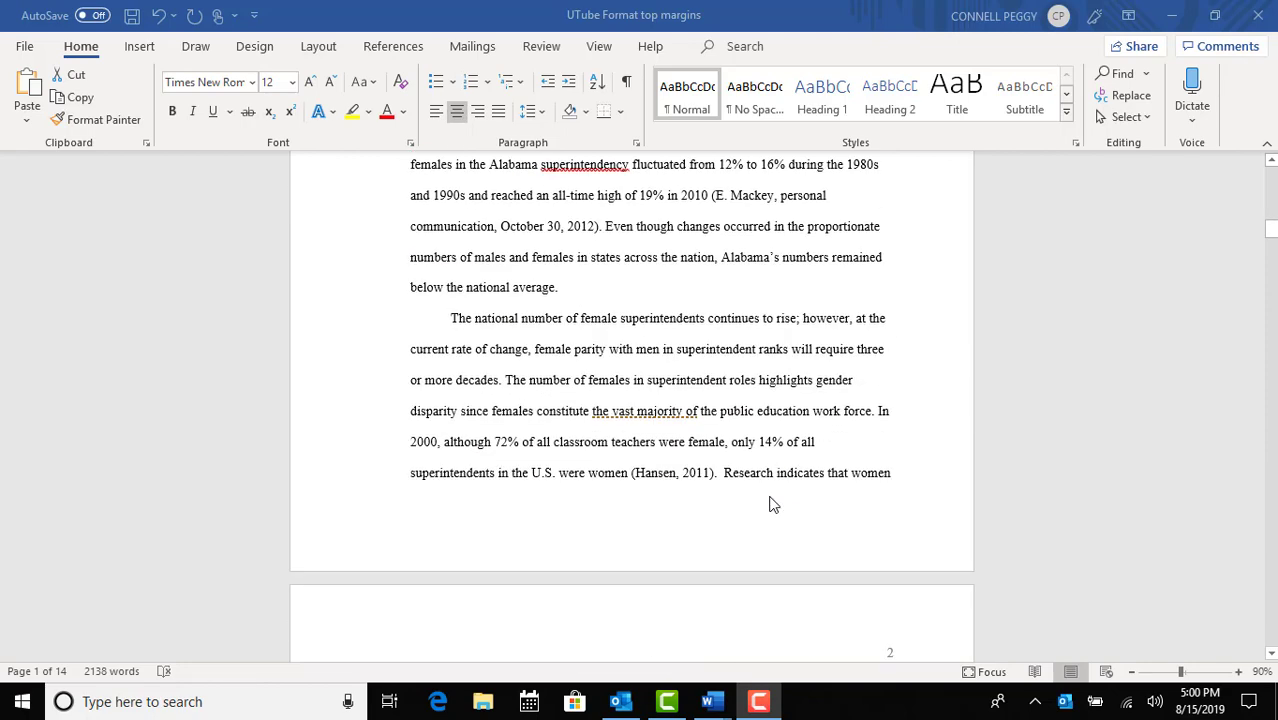
{"action": "scroll", "coordinate": [770, 500], "scroll_direction": "down", "scroll_amount": 20}
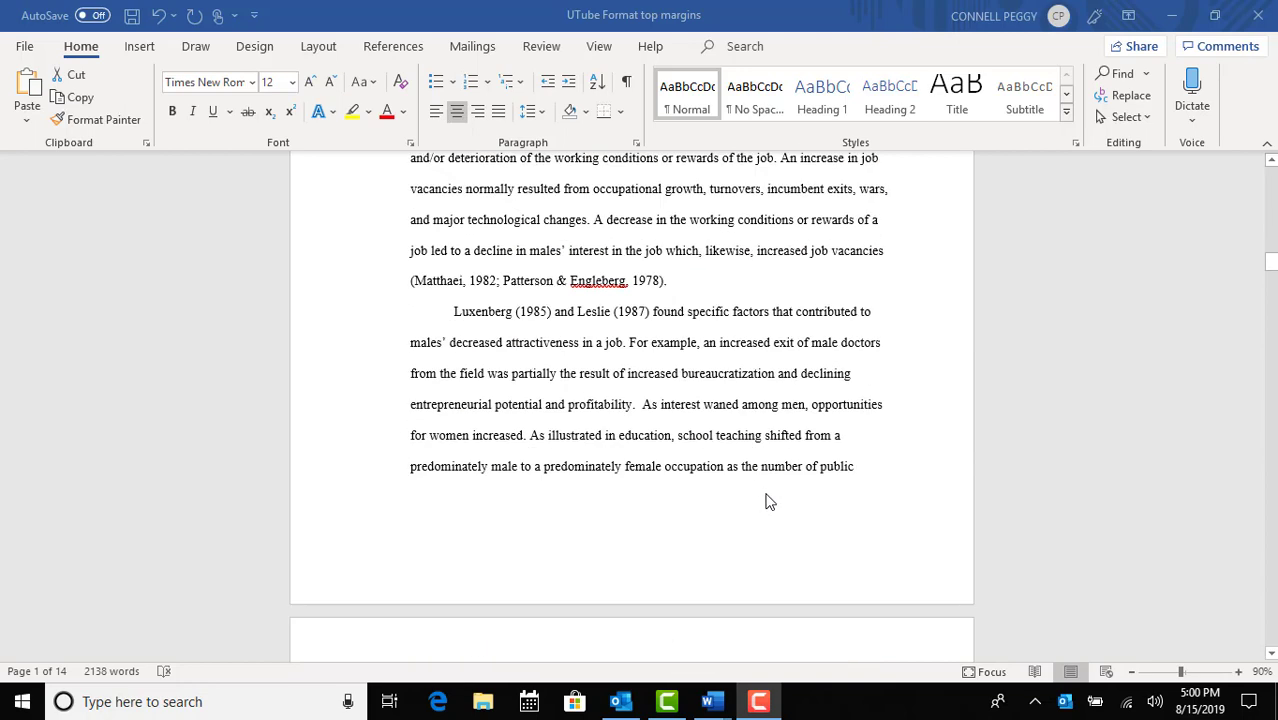
{"action": "scroll", "coordinate": [770, 500], "scroll_direction": "down", "scroll_amount": 15}
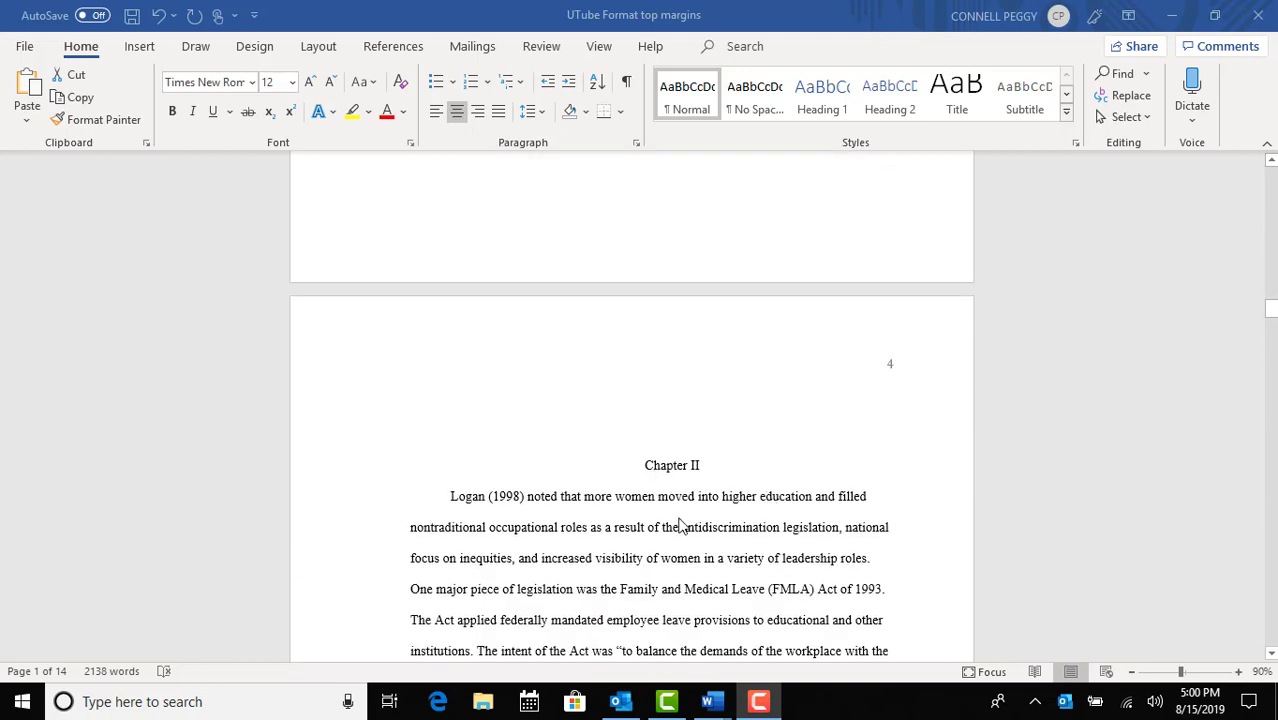
{"action": "scroll", "coordinate": [688, 520], "scroll_direction": "down", "scroll_amount": 7}
{"action": "scroll", "coordinate": [688, 514], "scroll_direction": "down", "scroll_amount": 20}
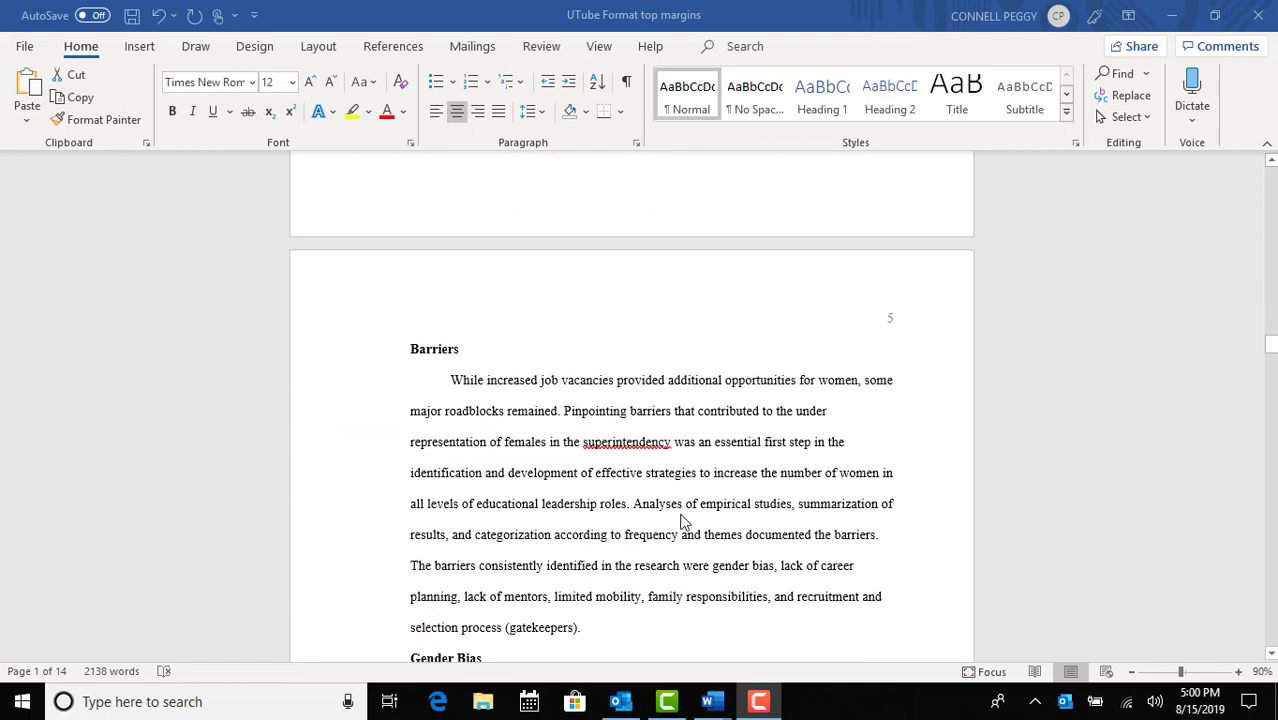
{"action": "scroll", "coordinate": [668, 514], "scroll_direction": "down", "scroll_amount": 20}
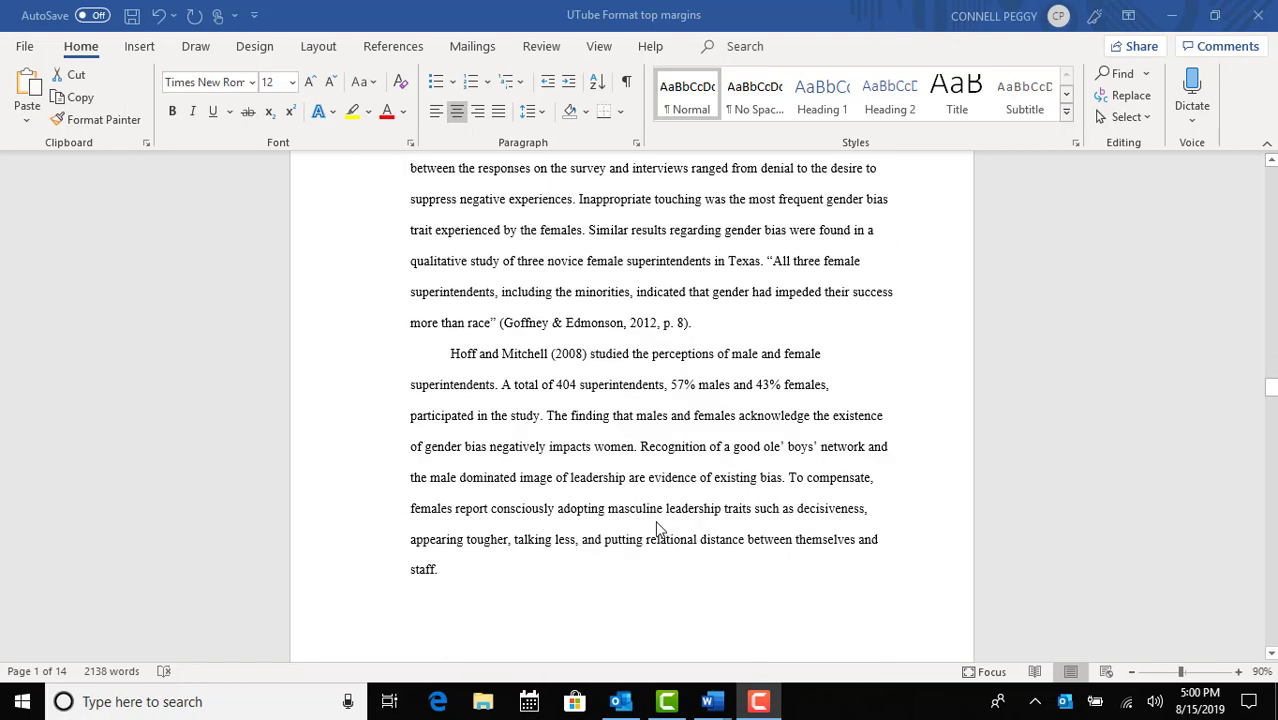
{"action": "scroll", "coordinate": [657, 527], "scroll_direction": "down", "scroll_amount": 10}
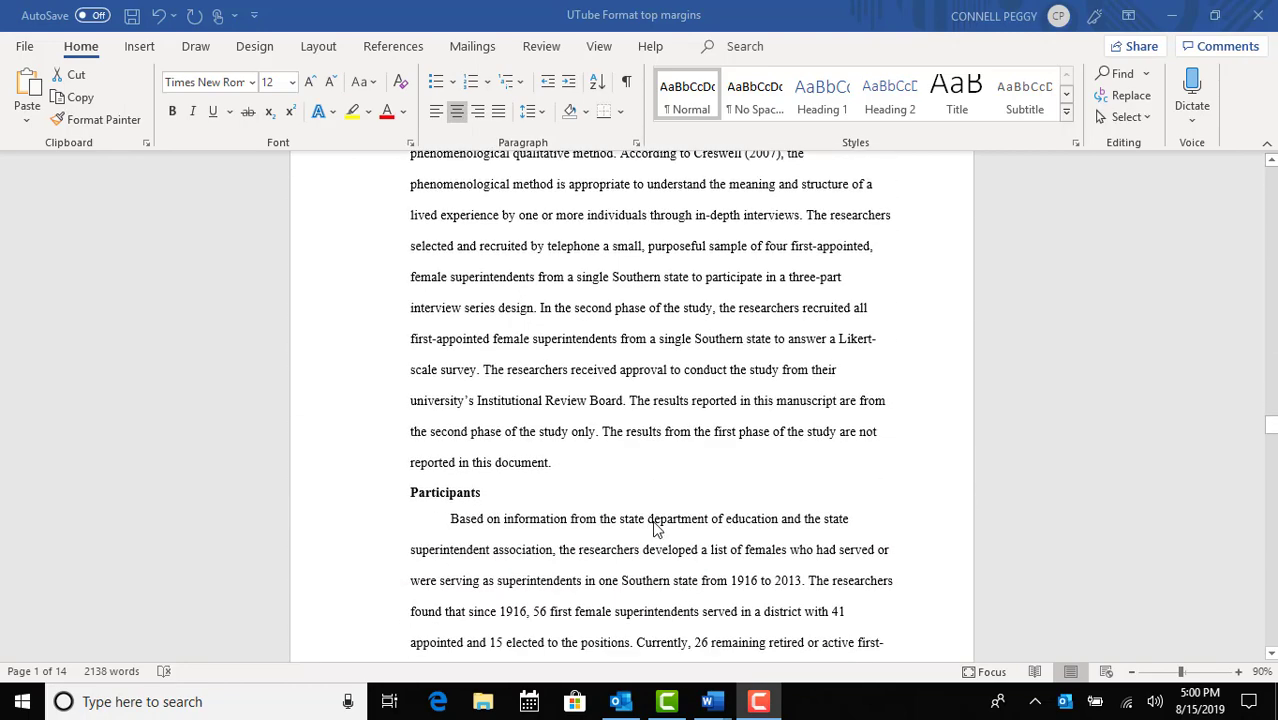
{"action": "scroll", "coordinate": [656, 529], "scroll_direction": "up", "scroll_amount": 12}
{"action": "scroll", "coordinate": [676, 570], "scroll_direction": "up", "scroll_amount": 5}
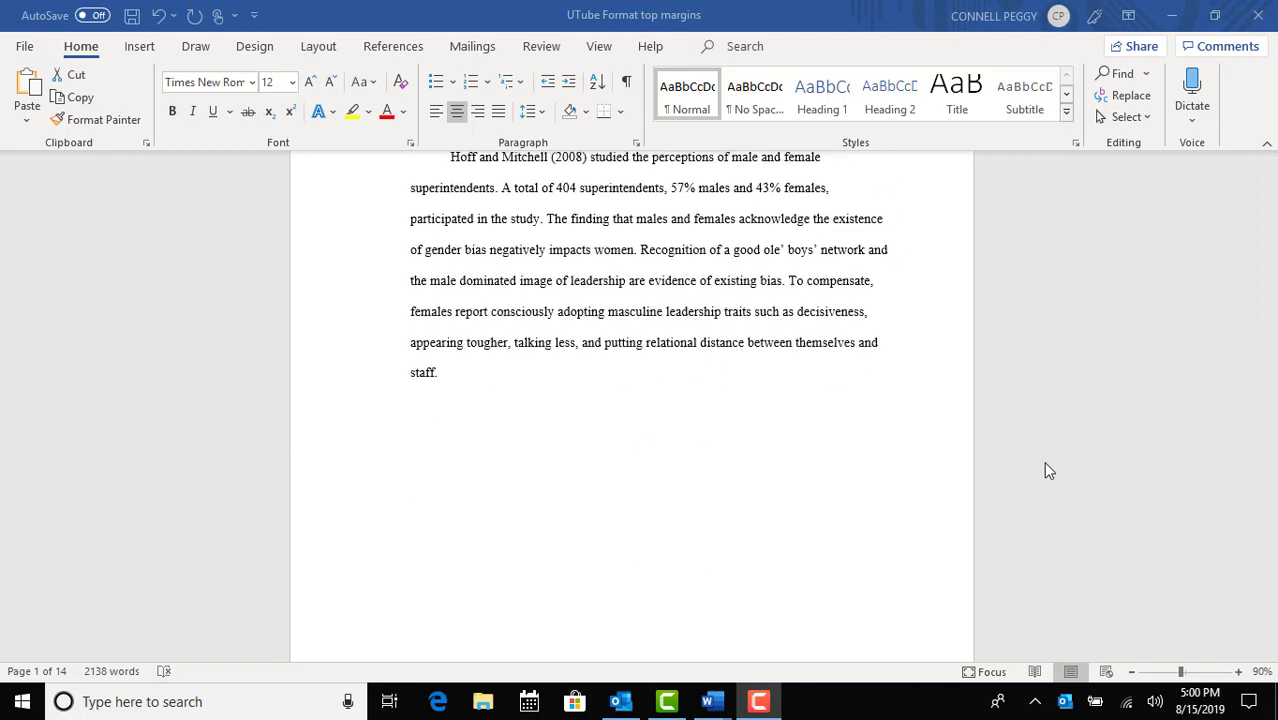
{"action": "scroll", "coordinate": [1043, 461], "scroll_direction": "up", "scroll_amount": 10}
{"action": "scroll", "coordinate": [1010, 459], "scroll_direction": "up", "scroll_amount": 20}
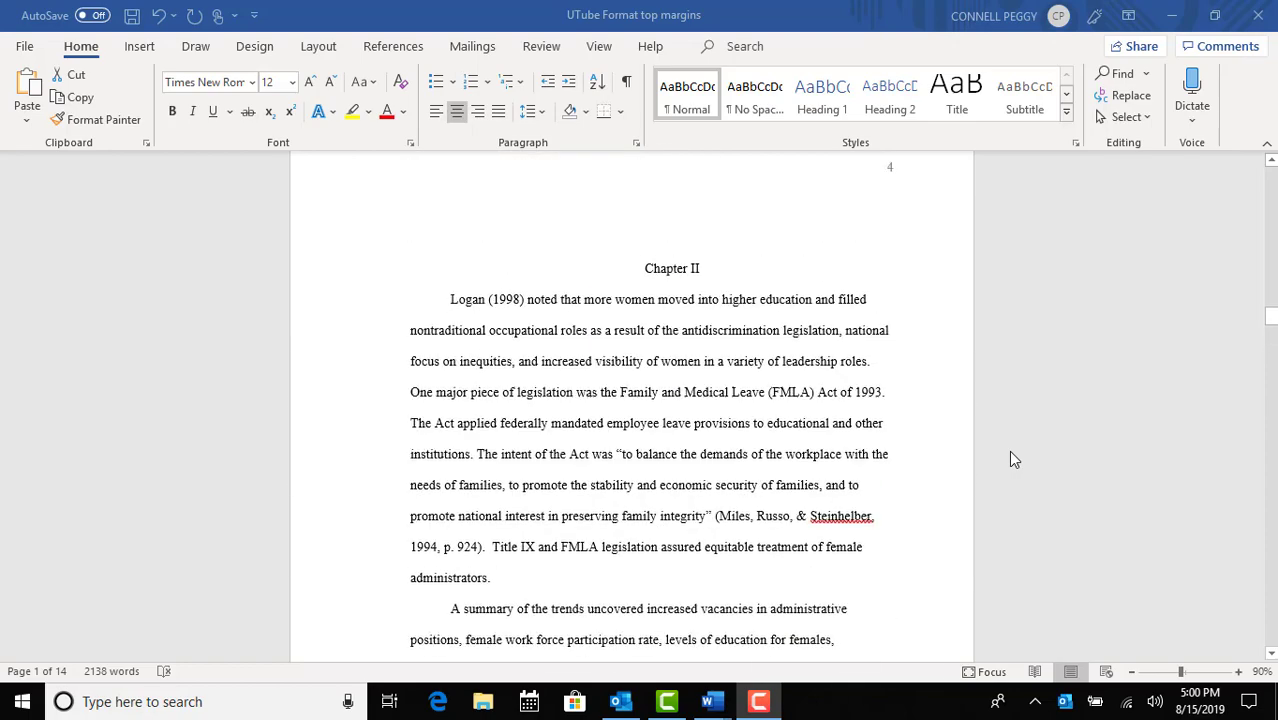
{"action": "scroll", "coordinate": [1010, 459], "scroll_direction": "up", "scroll_amount": 20}
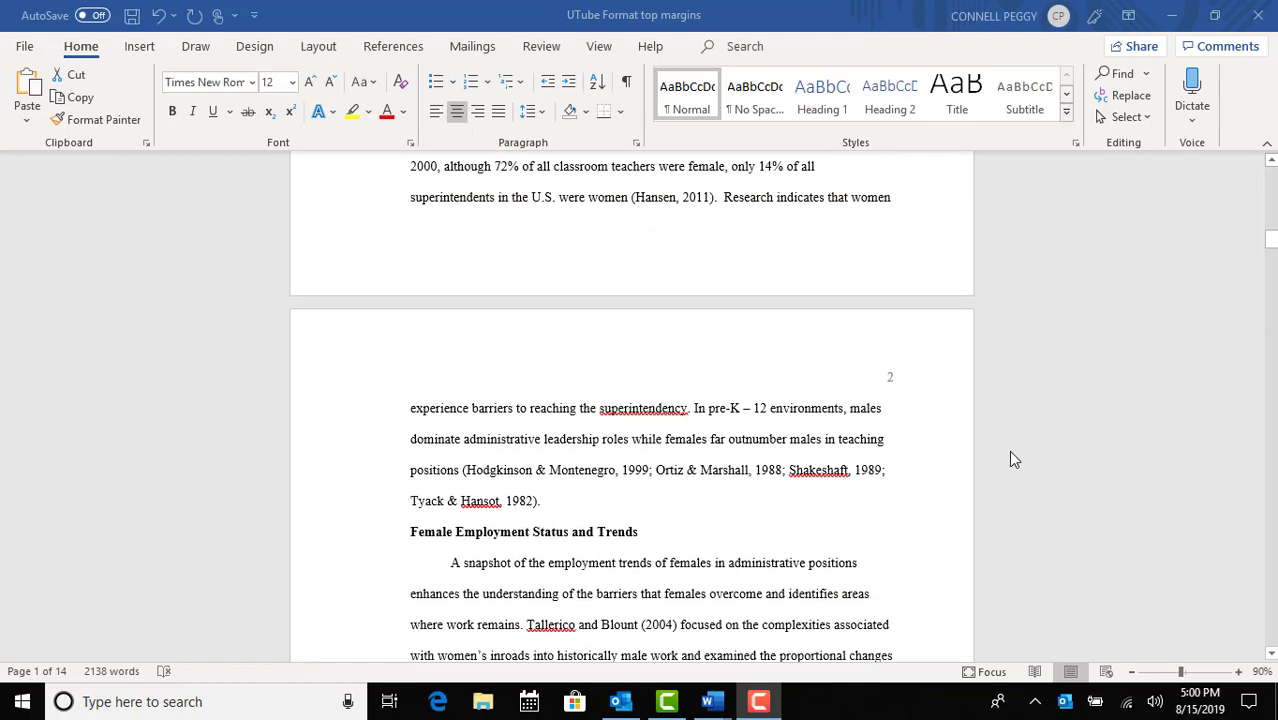
{"action": "scroll", "coordinate": [1010, 459], "scroll_direction": "up", "scroll_amount": 15}
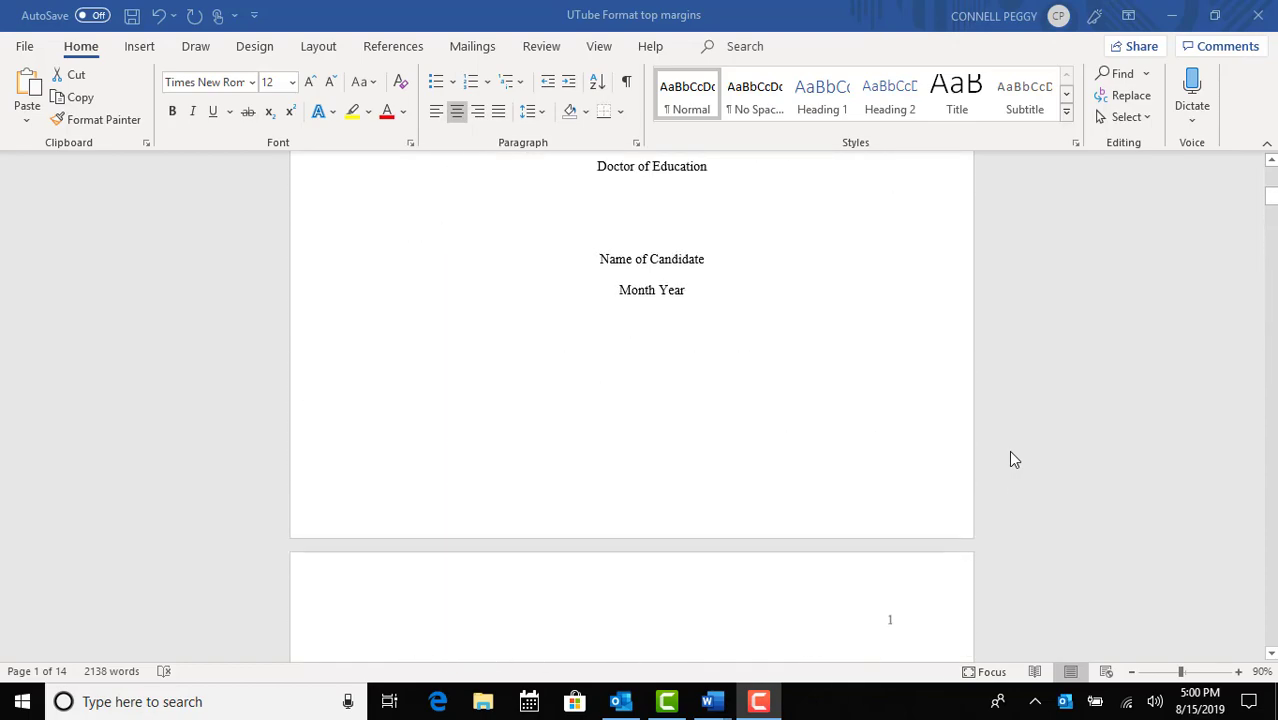
{"action": "scroll", "coordinate": [1010, 459], "scroll_direction": "up", "scroll_amount": 1}
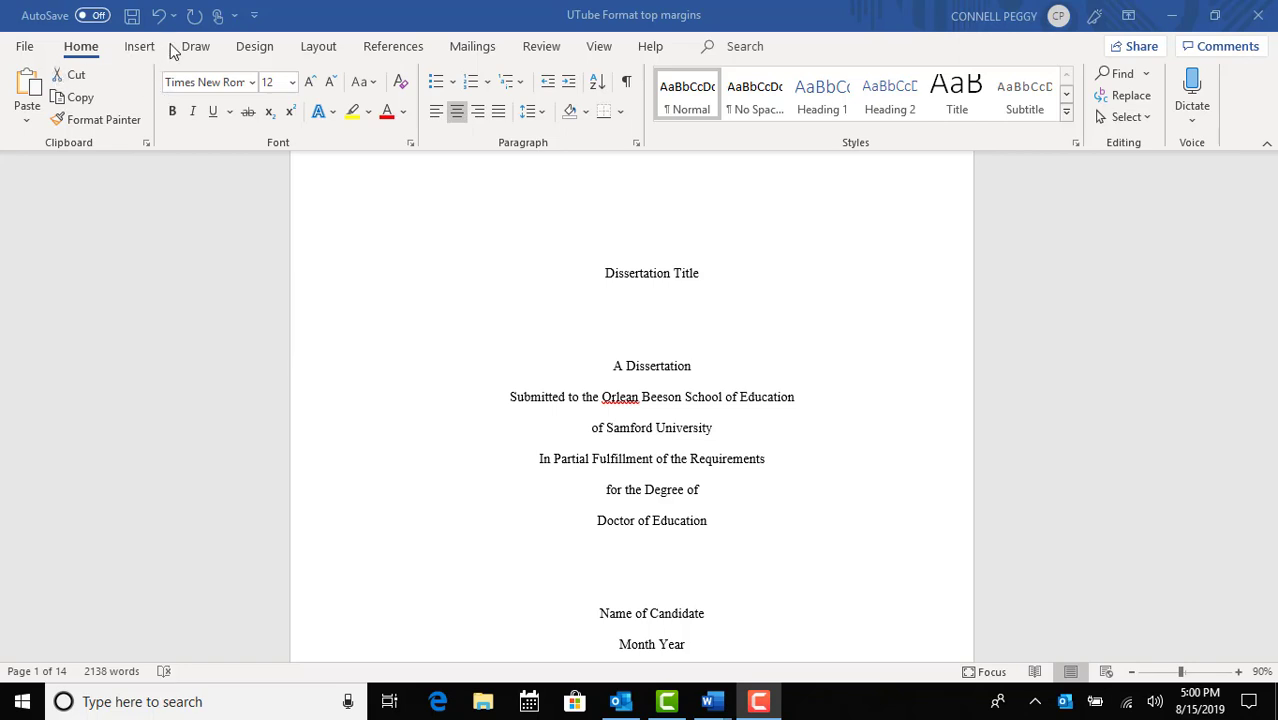
Apply the custom page margin settings to the whole document in Page Setup
{"action": "left_click", "coordinate": [320, 50]}
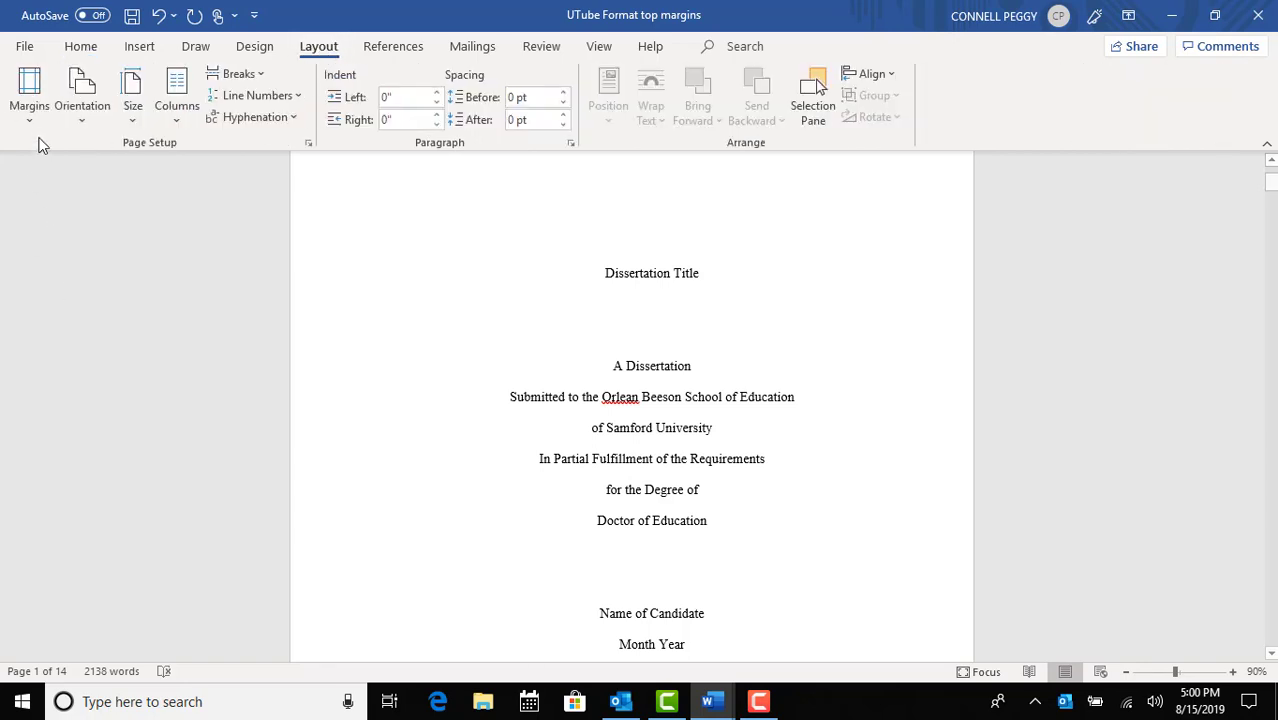
{"action": "left_click", "coordinate": [29, 112]}
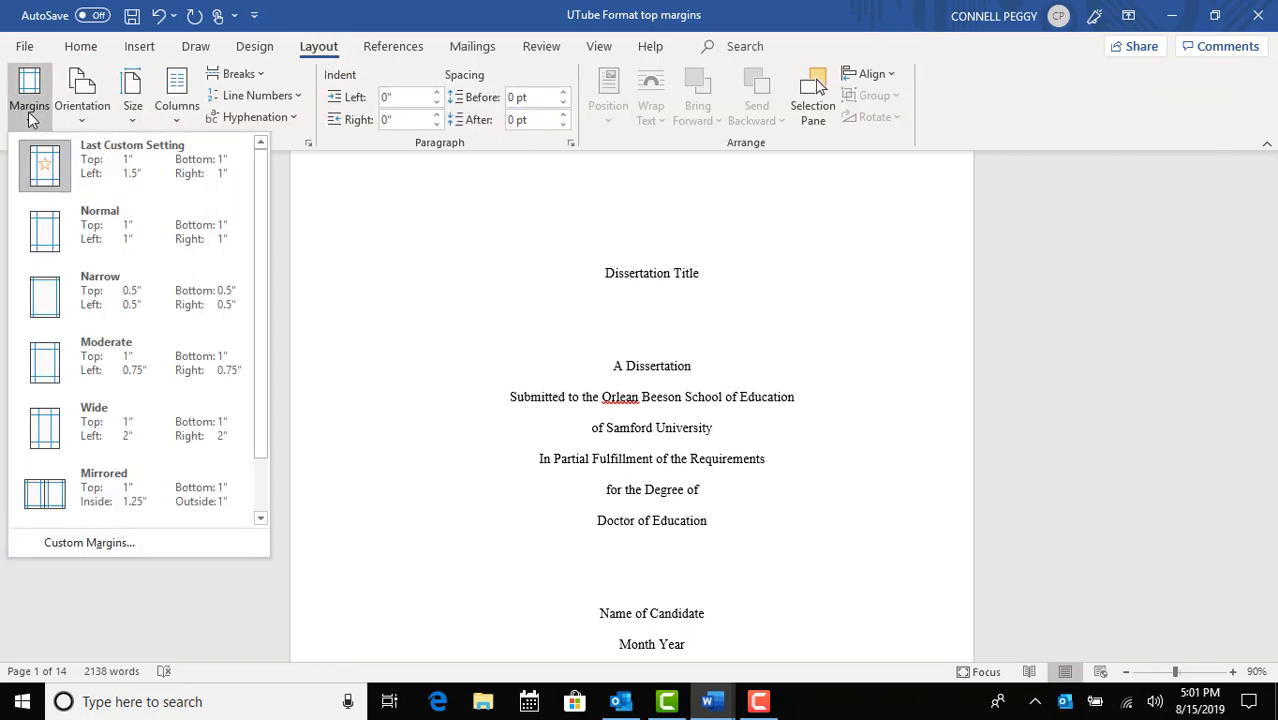
{"action": "left_click", "coordinate": [104, 550]}
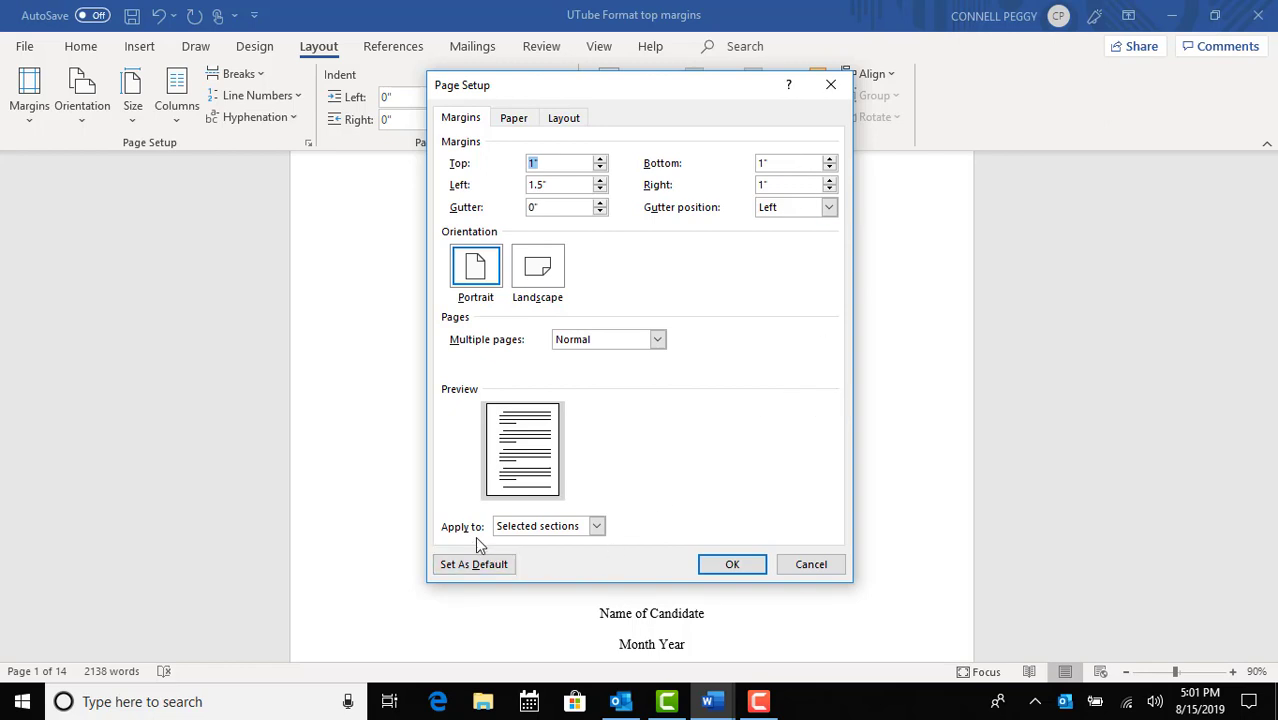
{"action": "left_click", "coordinate": [597, 527]}
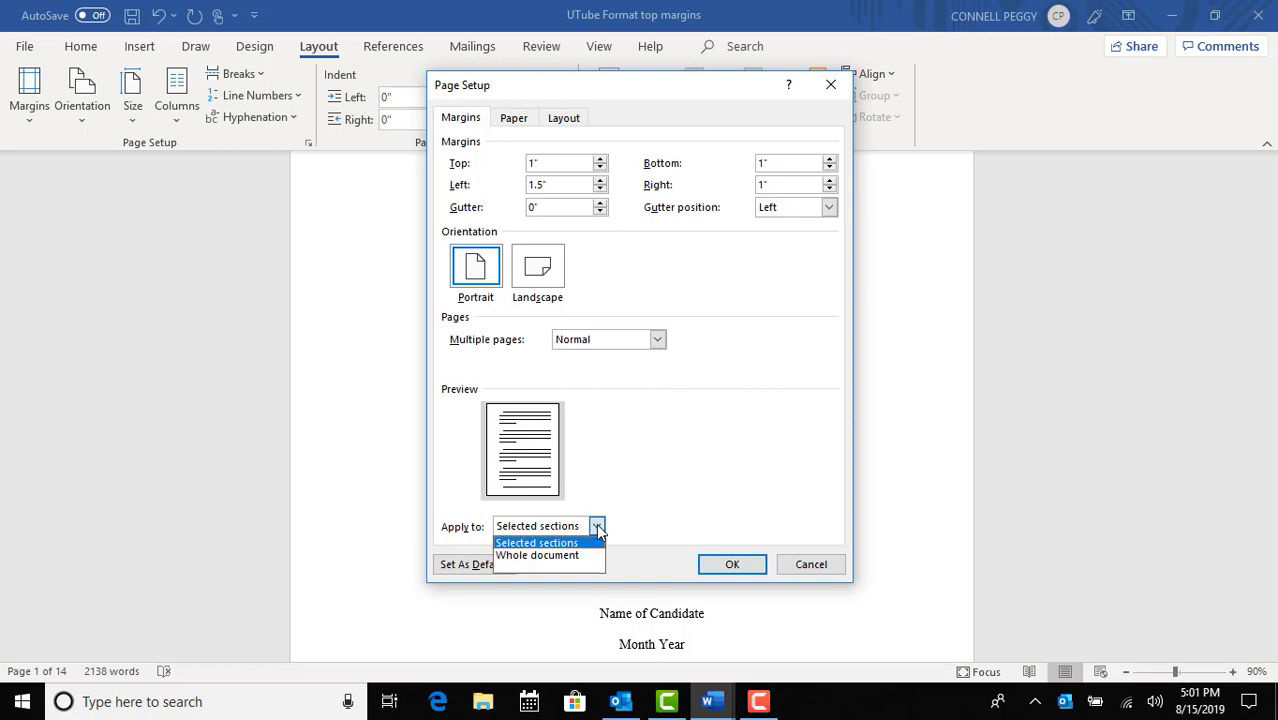
{"action": "left_click", "coordinate": [560, 556]}
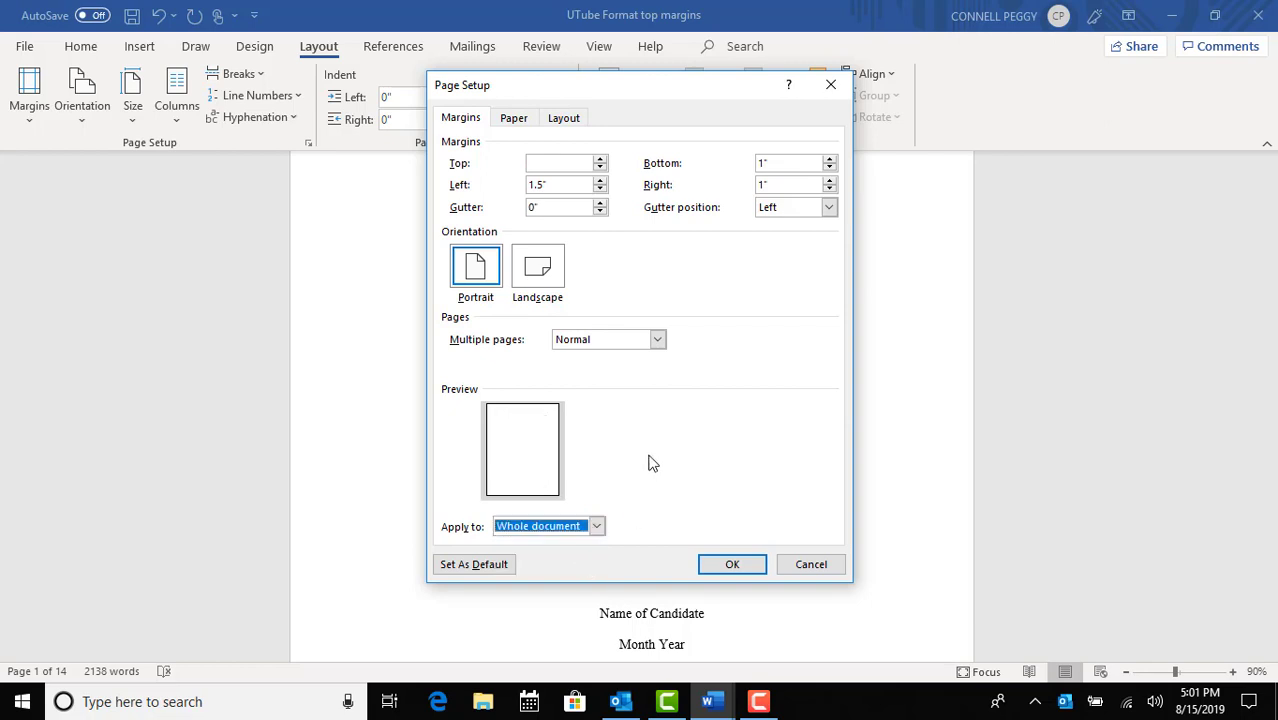
{"action": "left_click", "coordinate": [713, 578]}
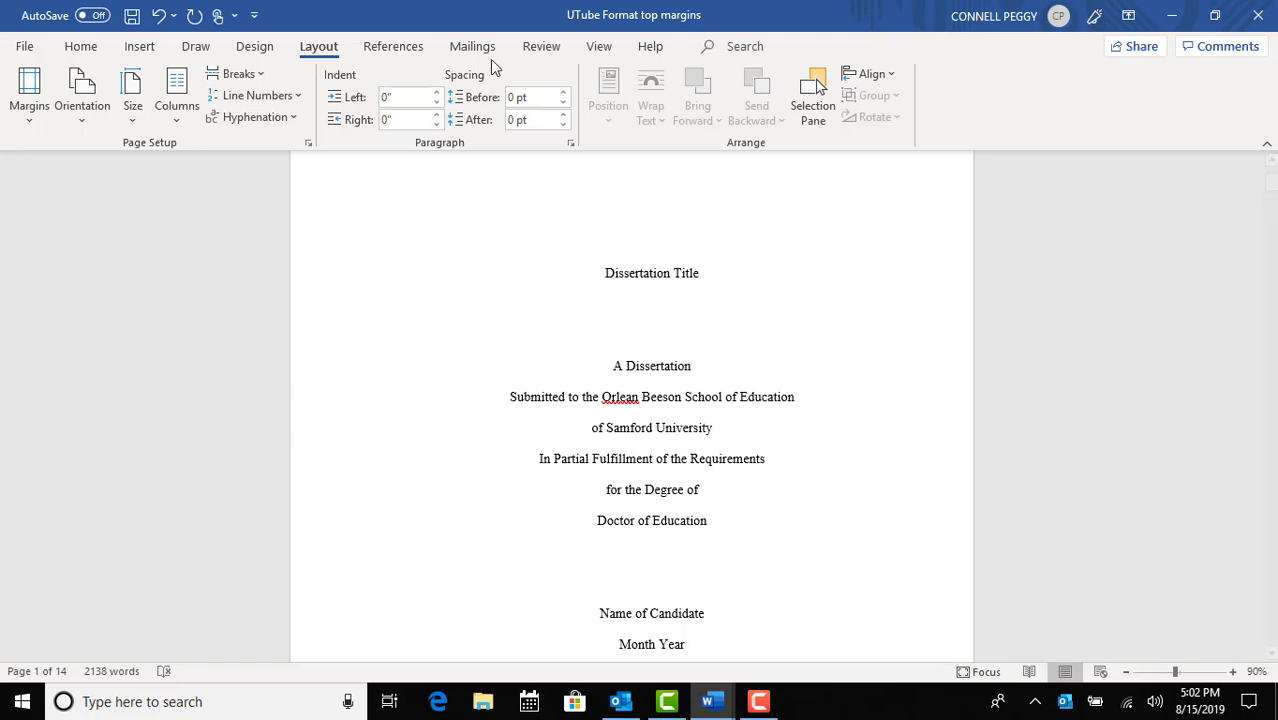
Show the formatting marks and examine the section breaks on the title page and at the Chapter I heading
{"action": "left_click", "coordinate": [81, 47]}
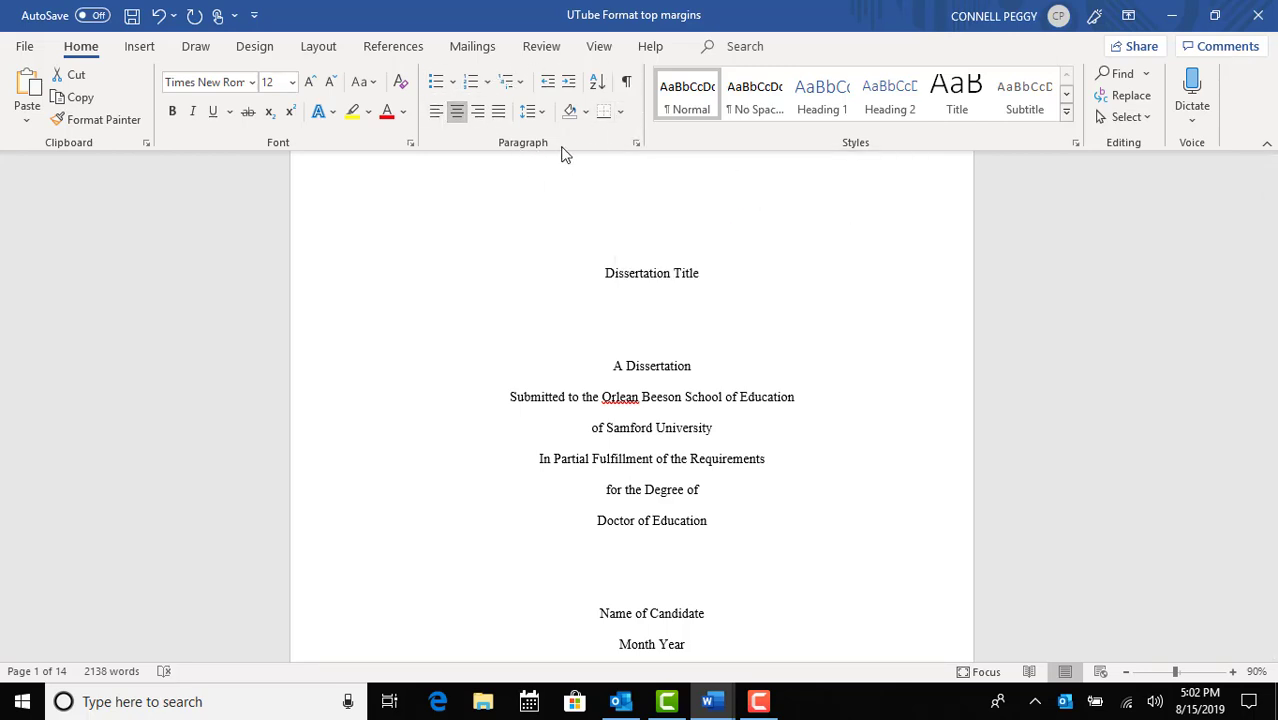
{"action": "left_click", "coordinate": [626, 81]}
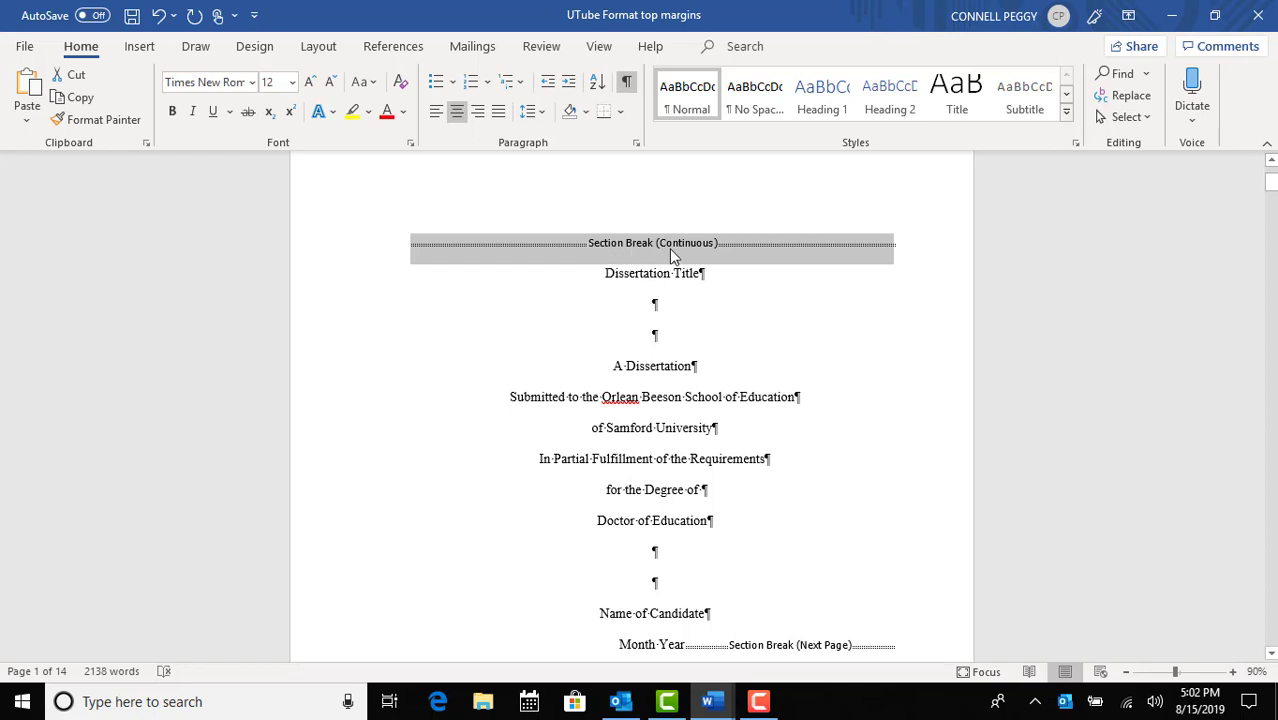
{"action": "scroll", "coordinate": [790, 522], "scroll_direction": "down", "scroll_amount": 1}
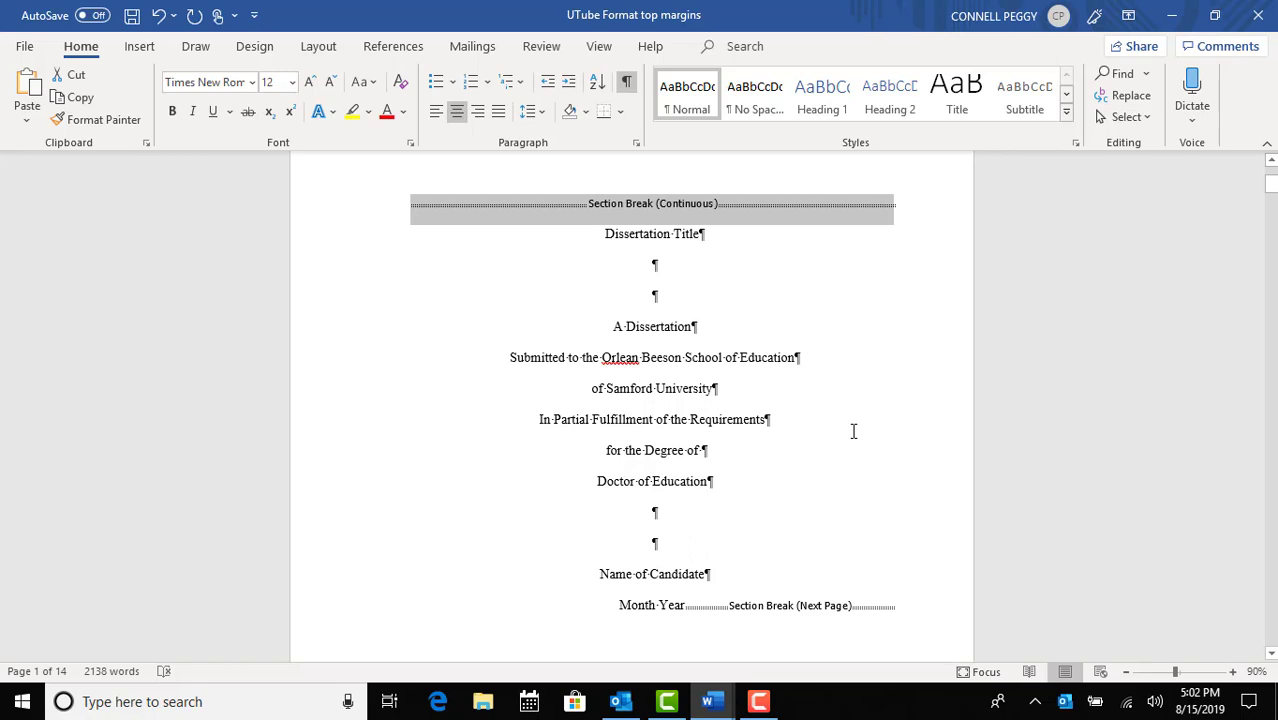
{"action": "scroll", "coordinate": [853, 431], "scroll_direction": "down", "scroll_amount": 6}
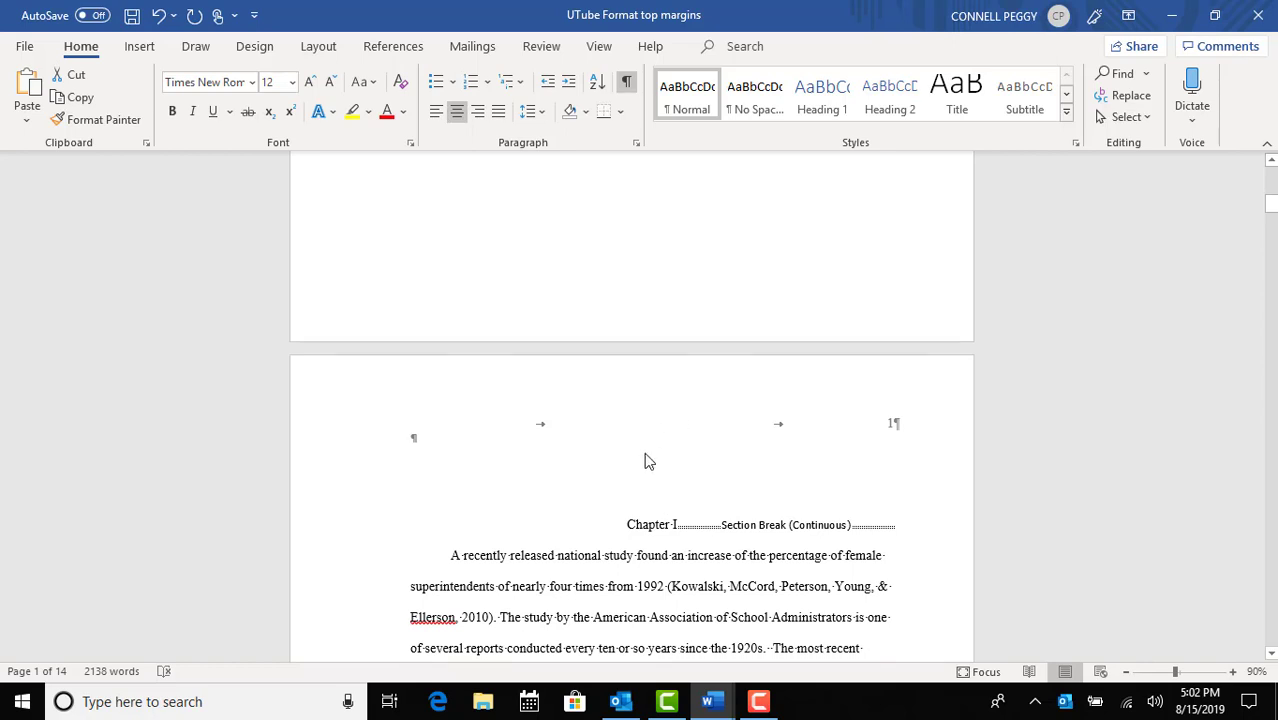
{"action": "scroll", "coordinate": [665, 456], "scroll_direction": "up", "scroll_amount": 3}
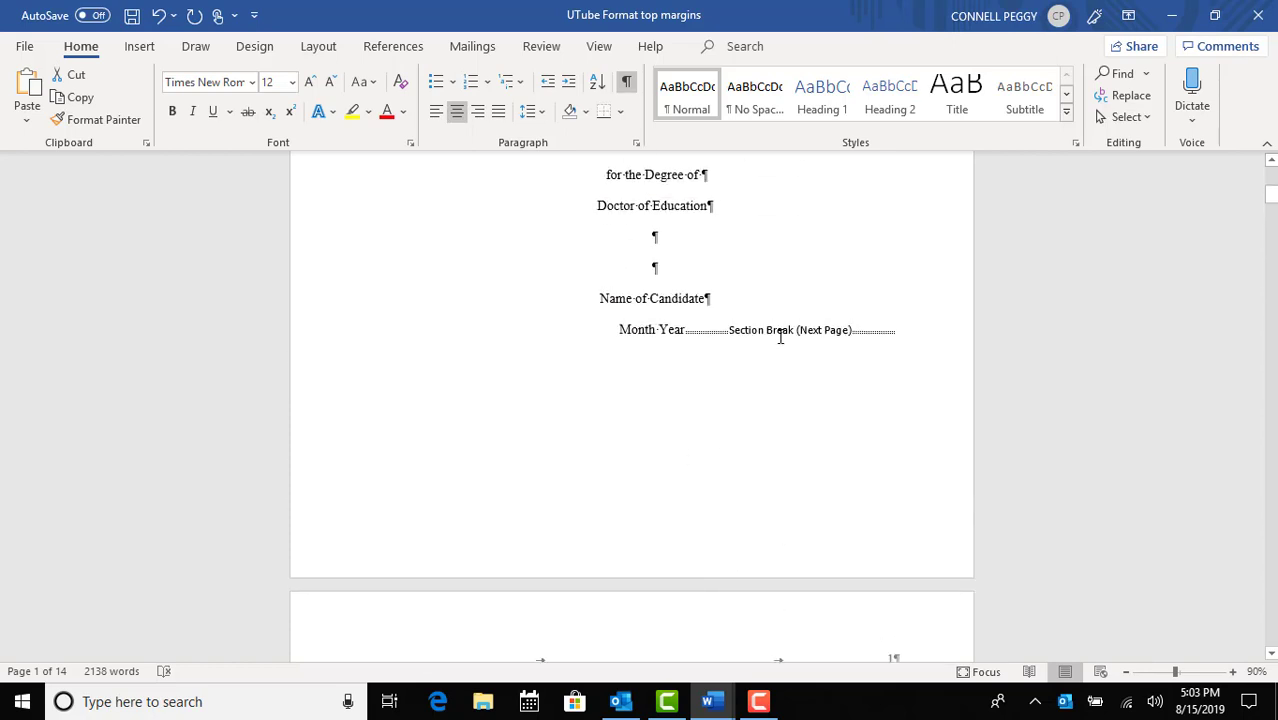
{"action": "scroll", "coordinate": [781, 337], "scroll_direction": "down", "scroll_amount": 3}
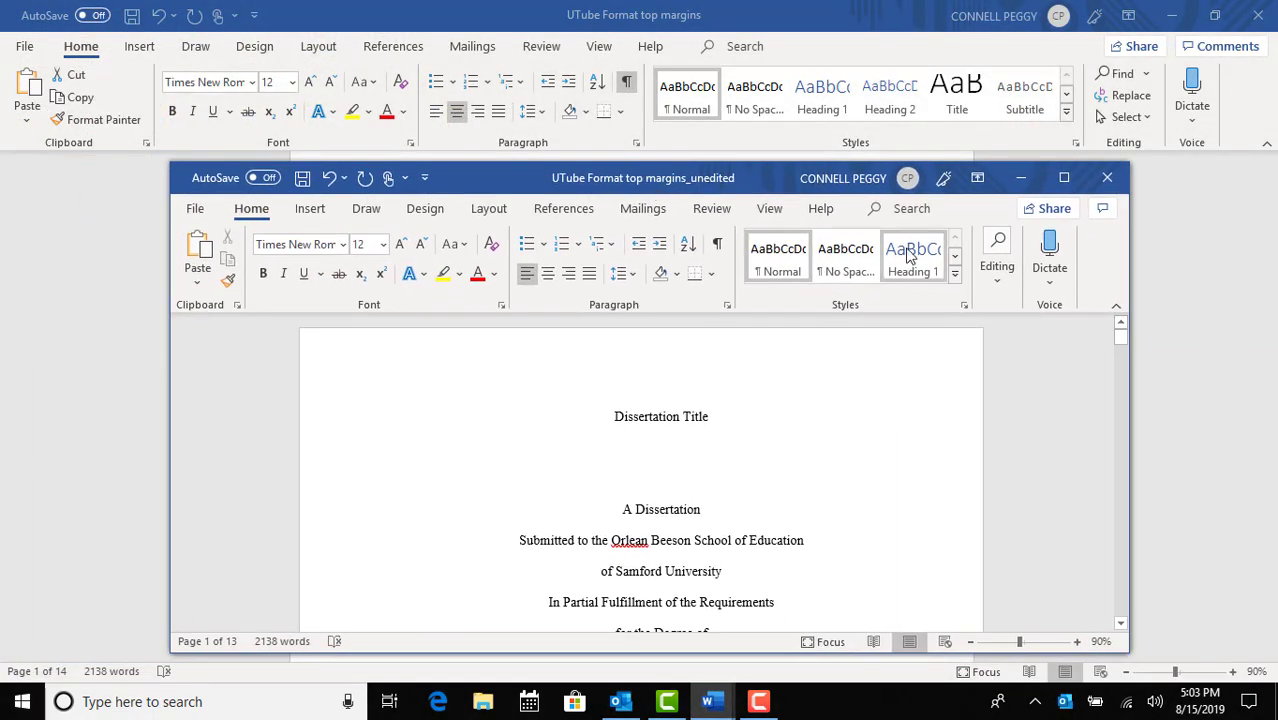
In the maximized UTube Format top margins_unedited document, apply 1" top, bottom and right margins and a 1.5" left margin to the whole document
{"action": "left_click", "coordinate": [1064, 177]}
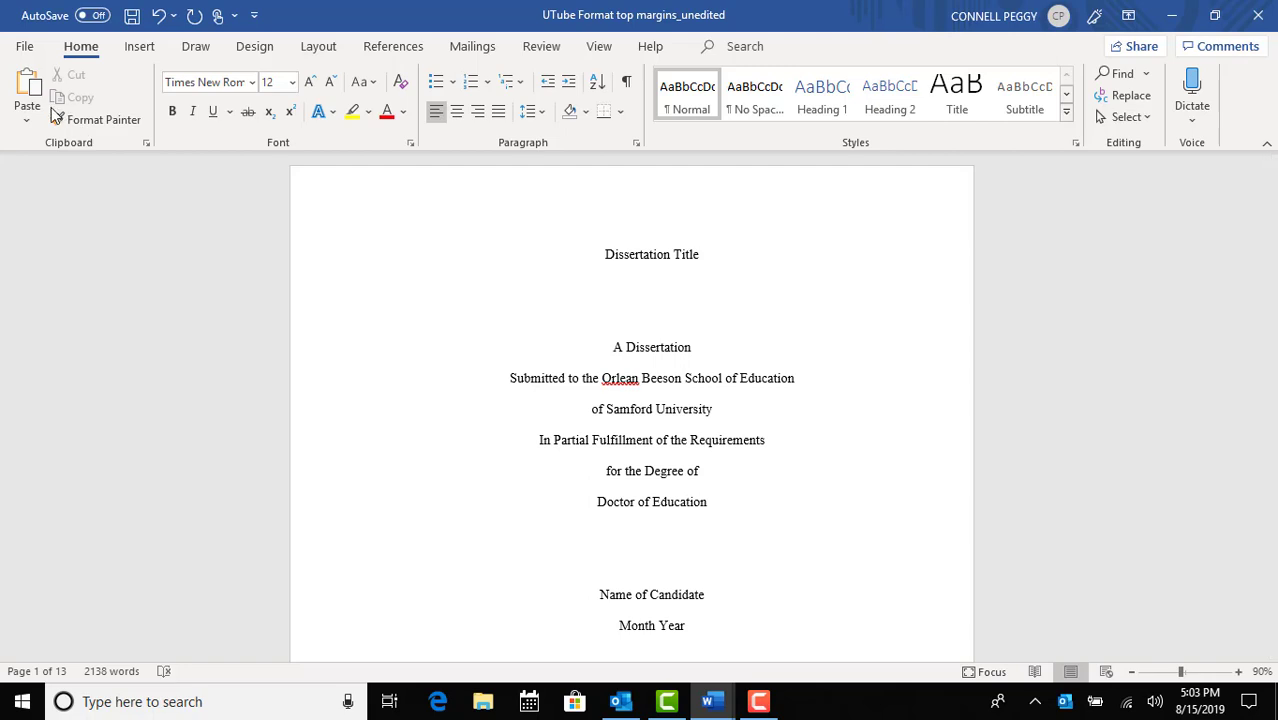
{"action": "left_click", "coordinate": [326, 48]}
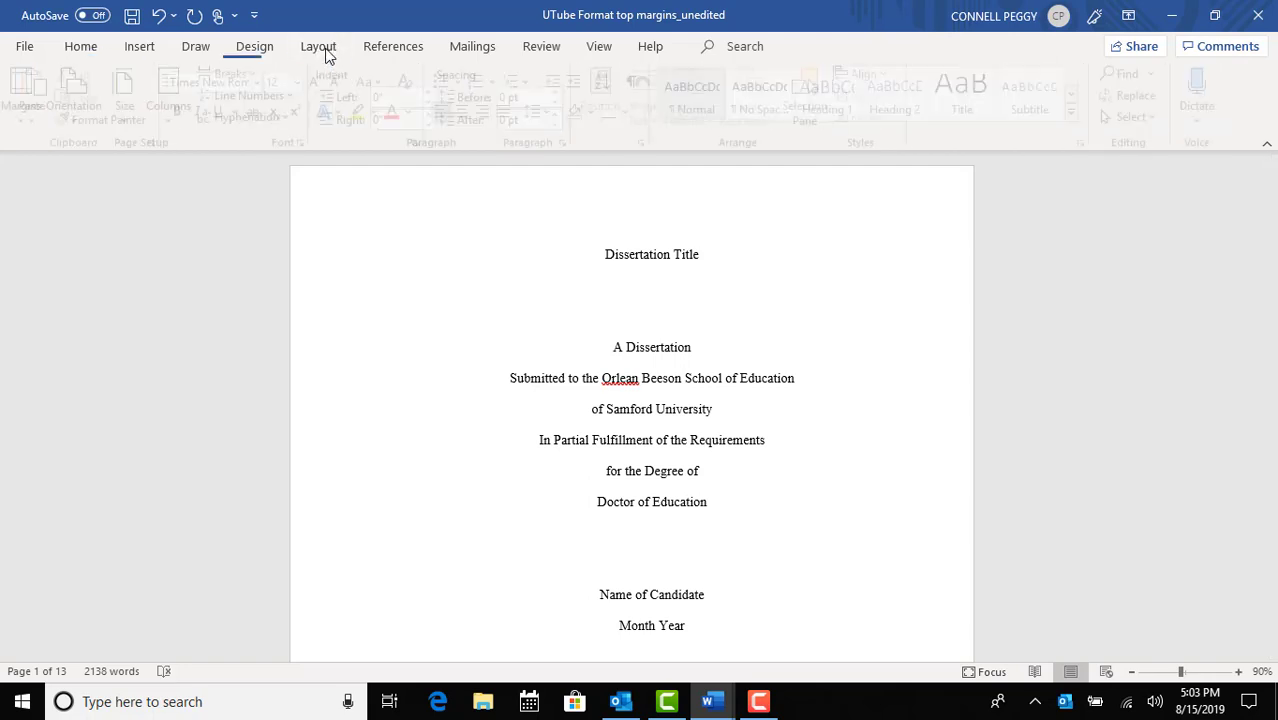
{"action": "left_click", "coordinate": [29, 105]}
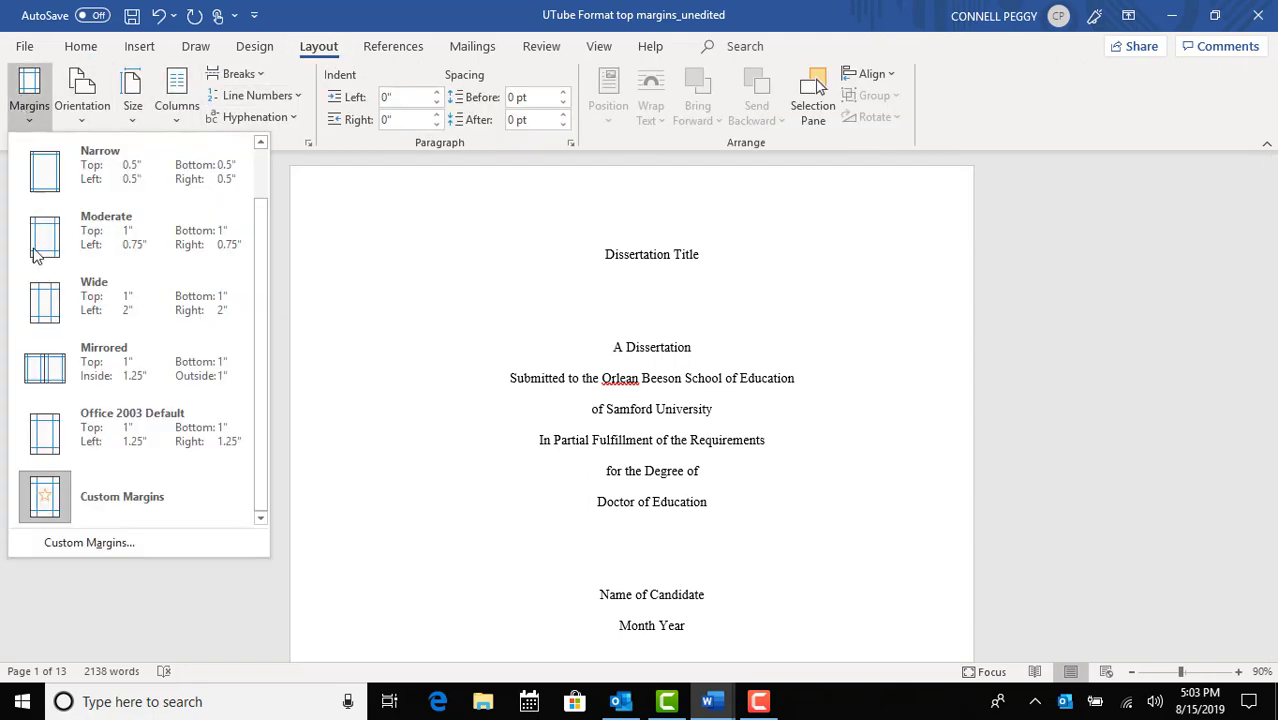
{"action": "left_click", "coordinate": [77, 550]}
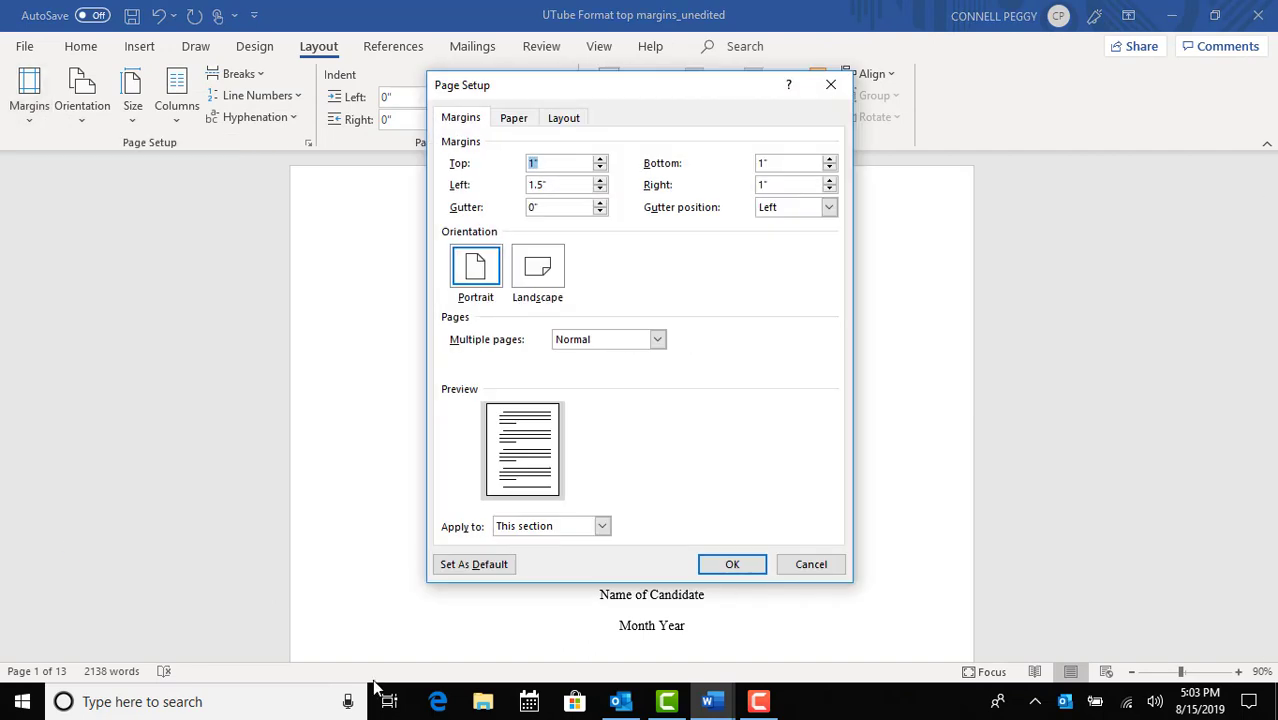
{"action": "left_click", "coordinate": [602, 526]}
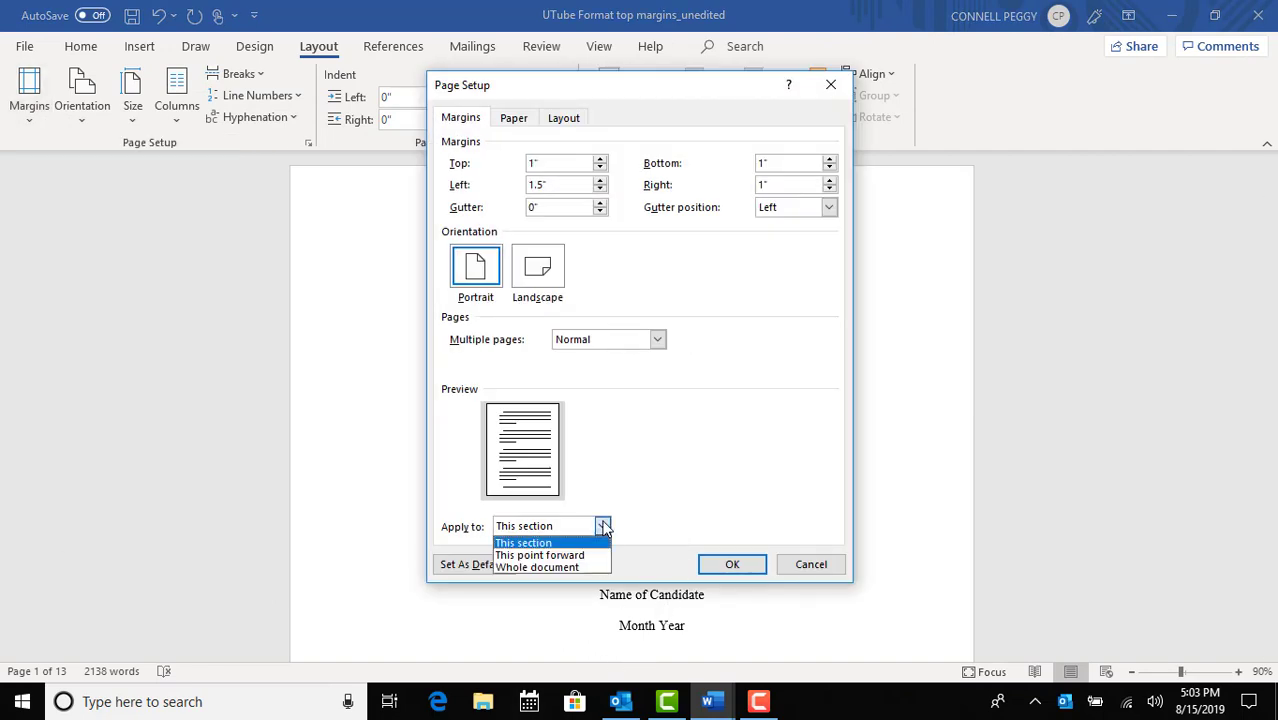
{"action": "left_click", "coordinate": [585, 567]}
{"action": "left_click", "coordinate": [733, 566]}
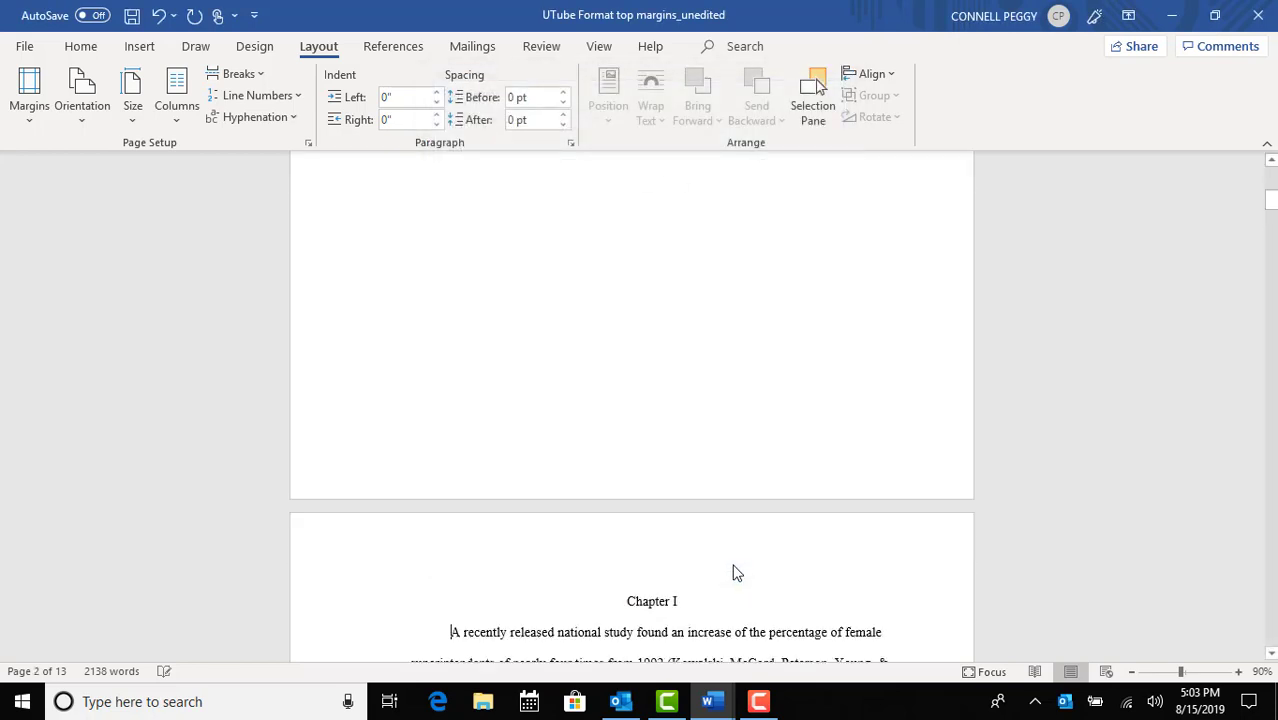
Show the formatting marks and delete the page break below the Month Year line on the title page
{"action": "scroll", "coordinate": [731, 572], "scroll_direction": "up", "scroll_amount": 5}
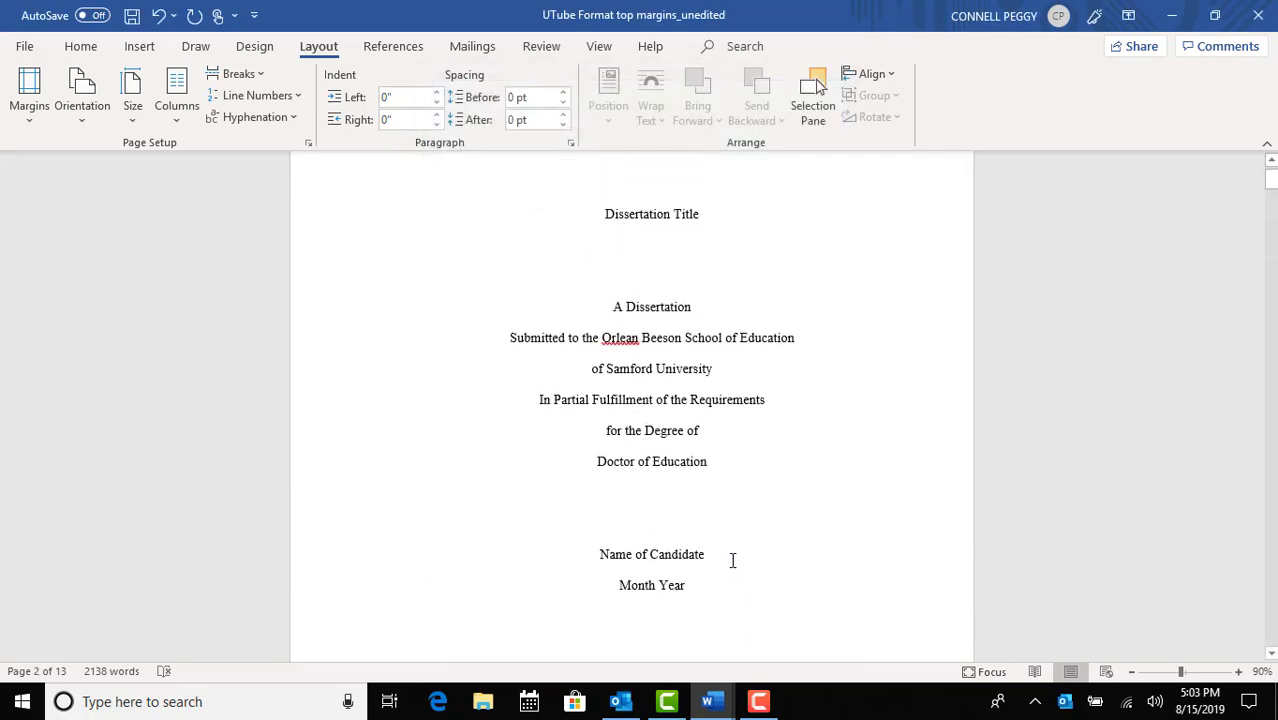
{"action": "left_click", "coordinate": [82, 48]}
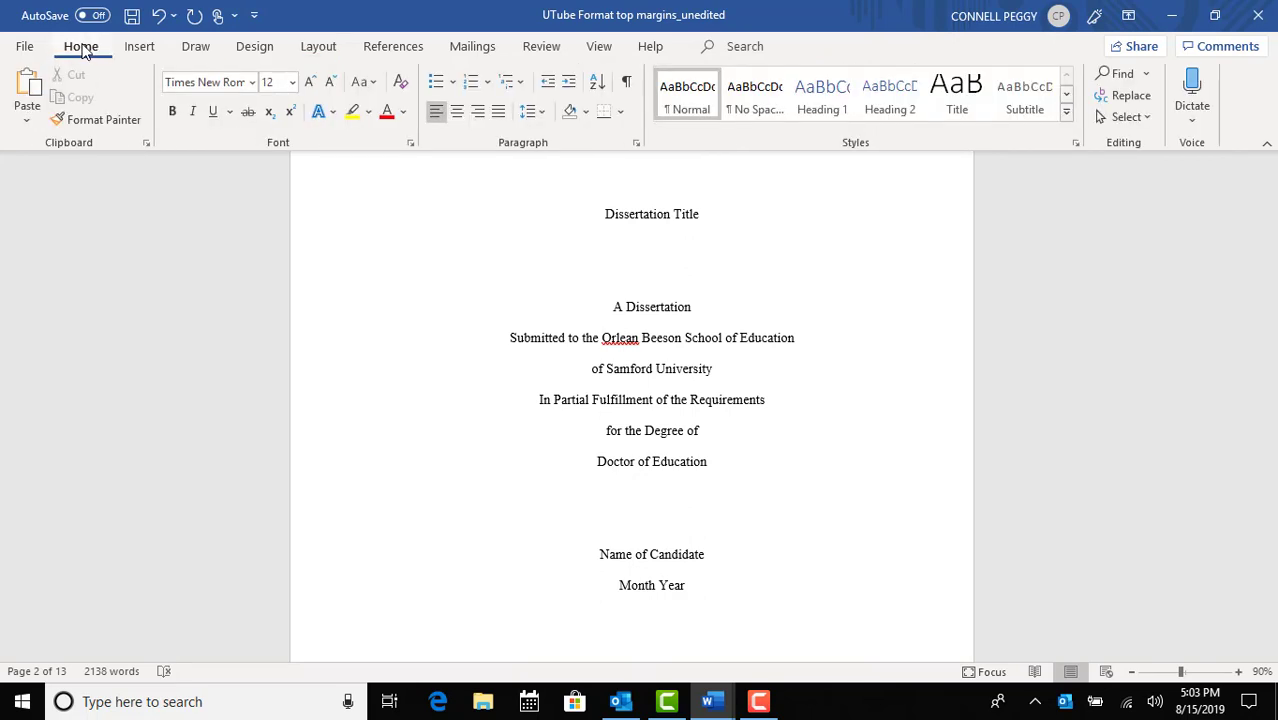
{"action": "left_click", "coordinate": [628, 86]}
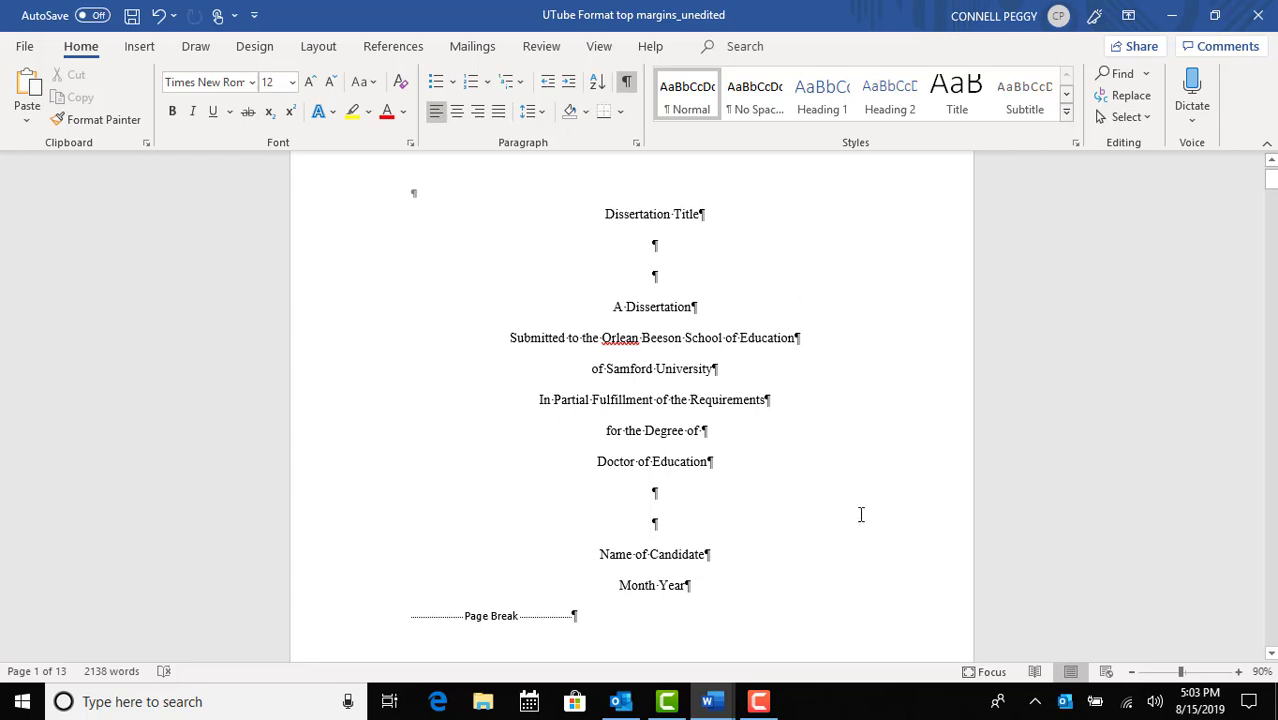
{"action": "scroll", "coordinate": [830, 370], "scroll_direction": "up", "scroll_amount": 1}
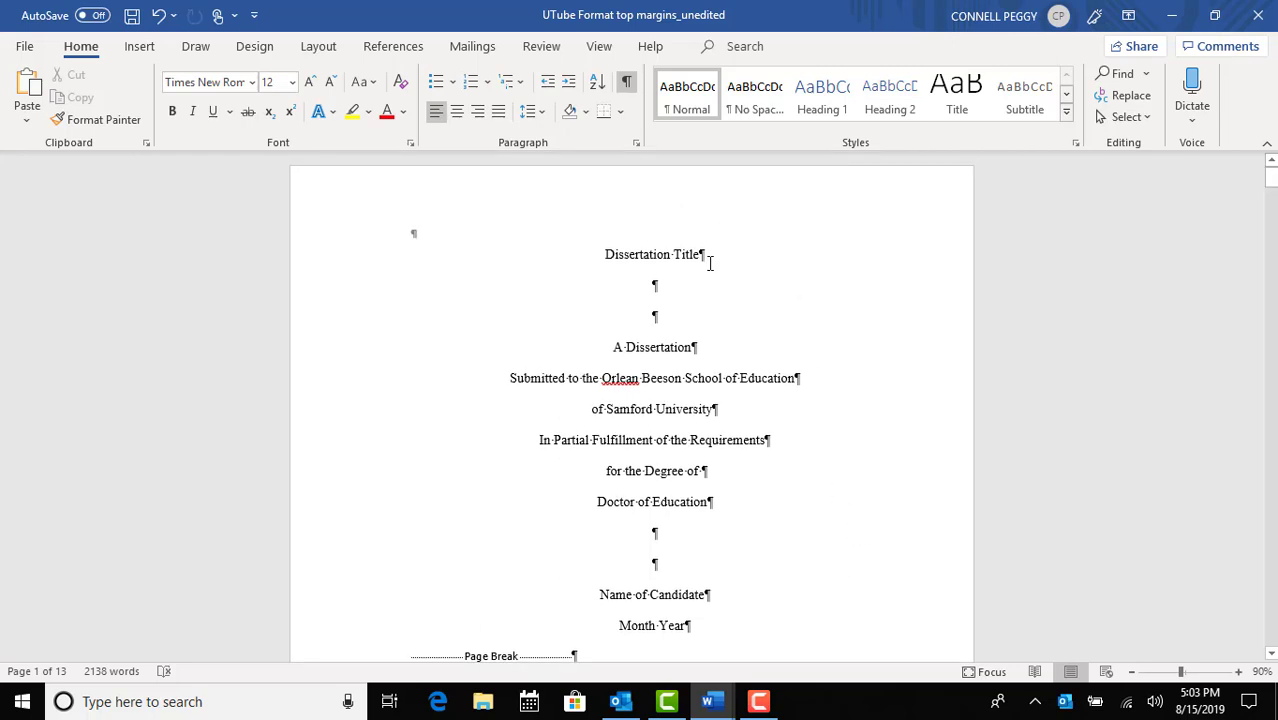
{"action": "scroll", "coordinate": [767, 485], "scroll_direction": "down", "scroll_amount": 3}
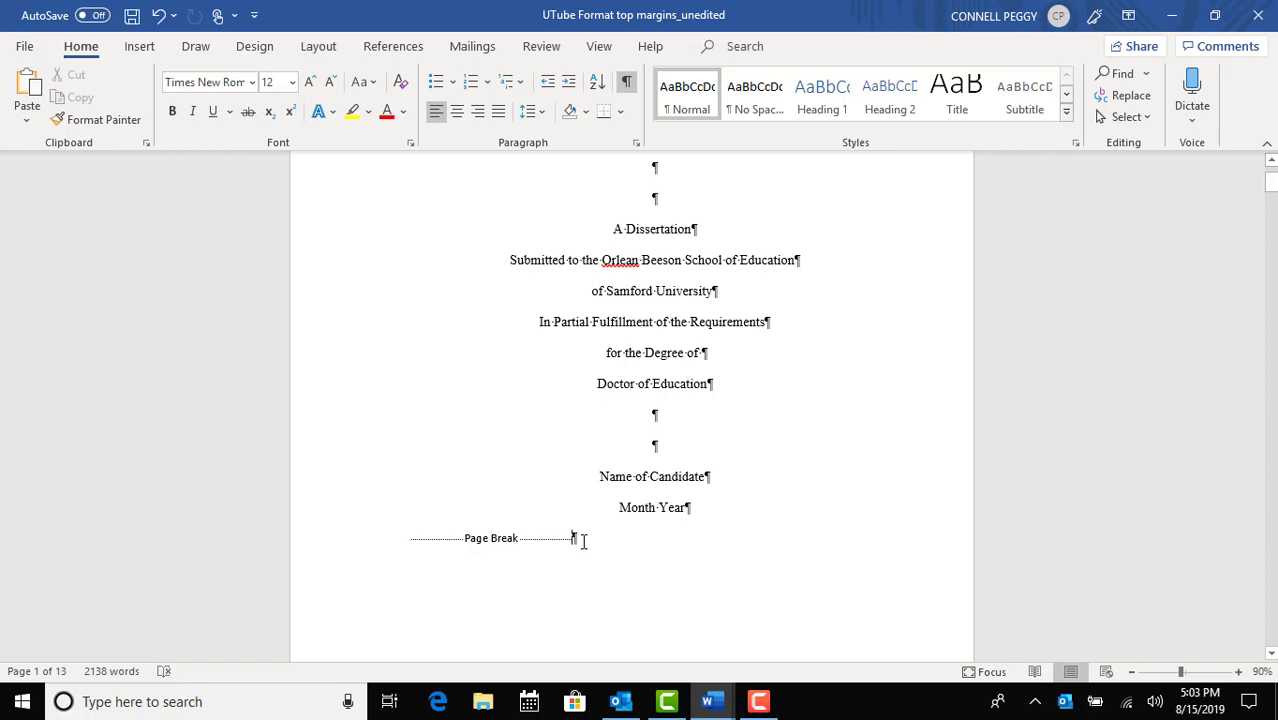
{"action": "key", "text": "BackSpace"}
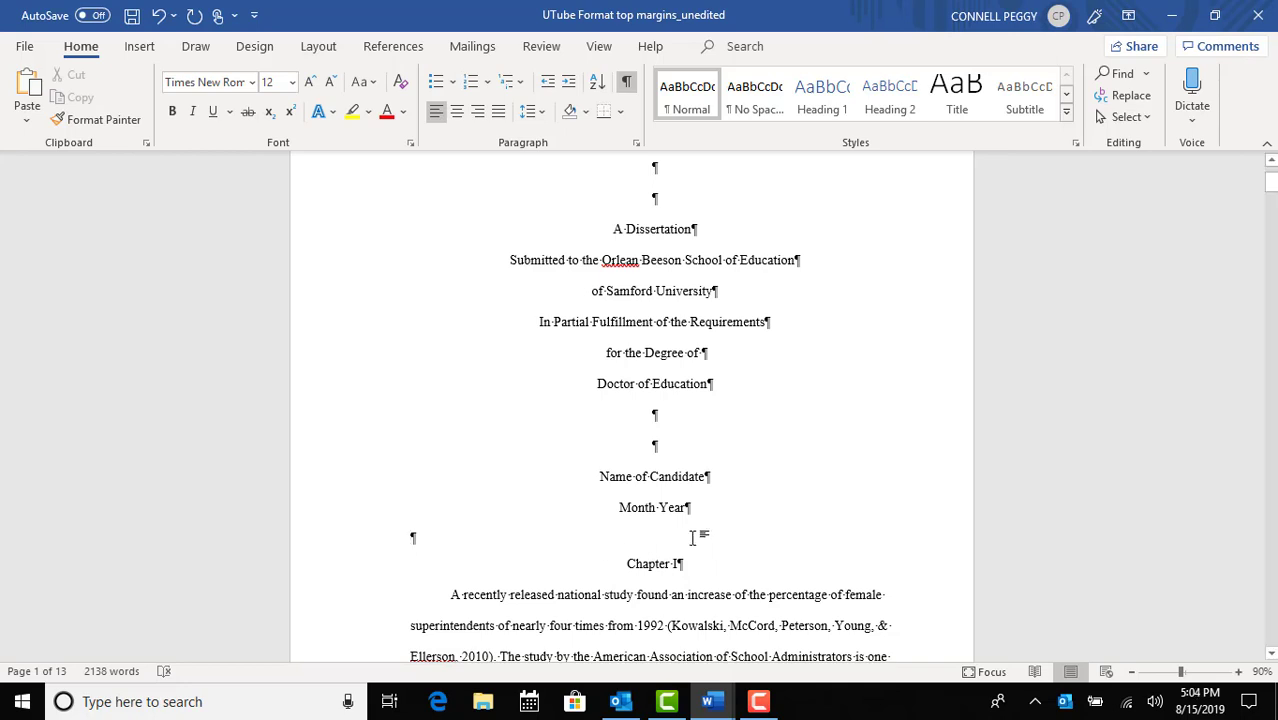
Insert a Next Page section break after Month Year and delete the empty paragraphs above the Chapter I heading
{"action": "left_click", "coordinate": [690, 507]}
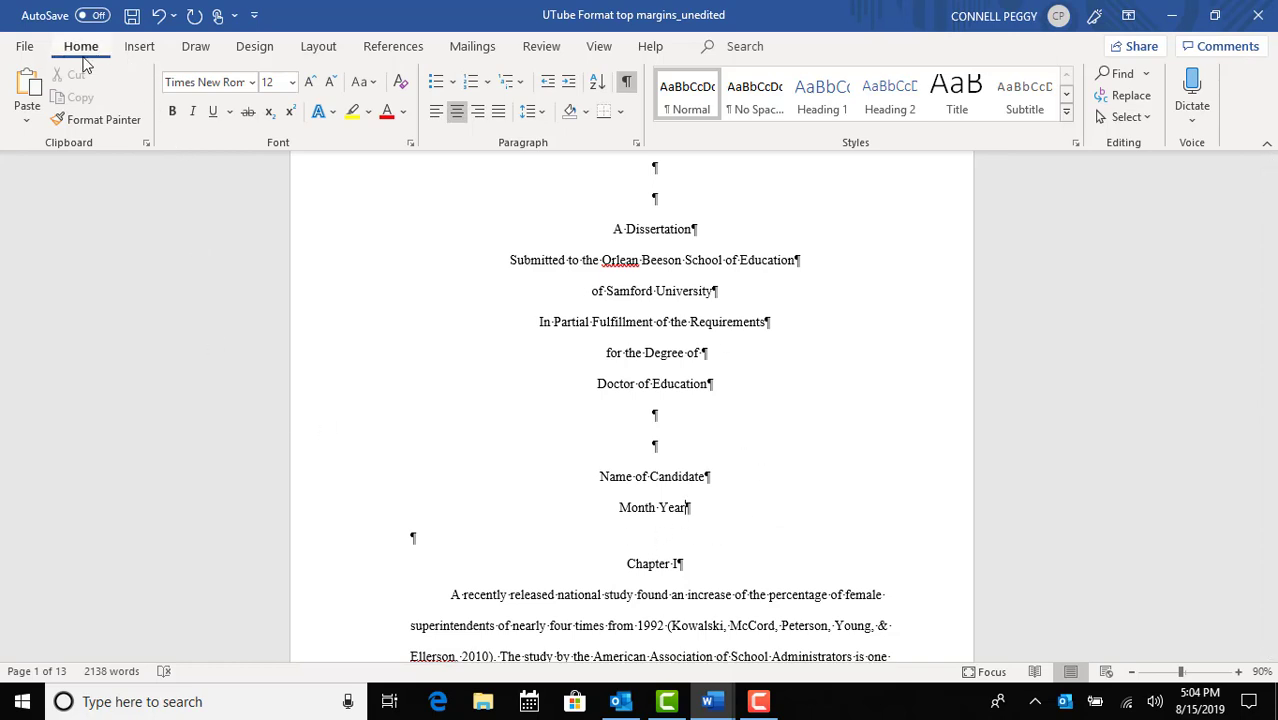
{"action": "left_click", "coordinate": [320, 50]}
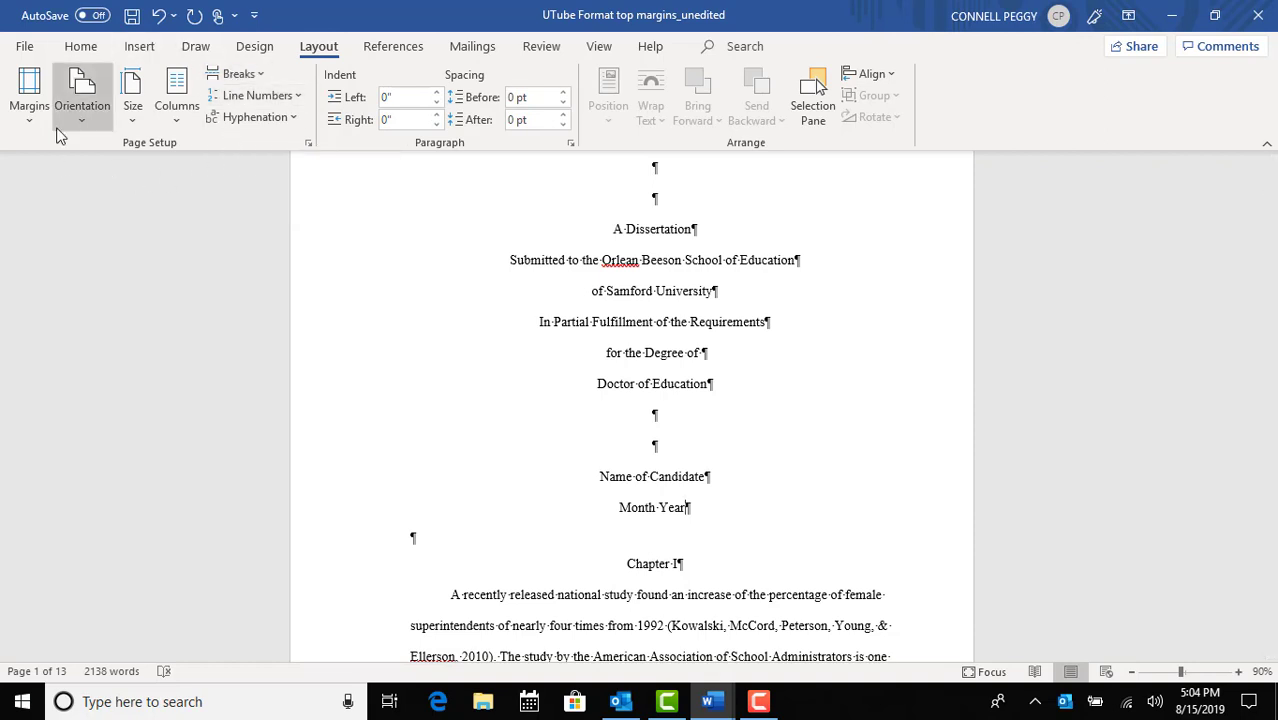
{"action": "left_click", "coordinate": [244, 80]}
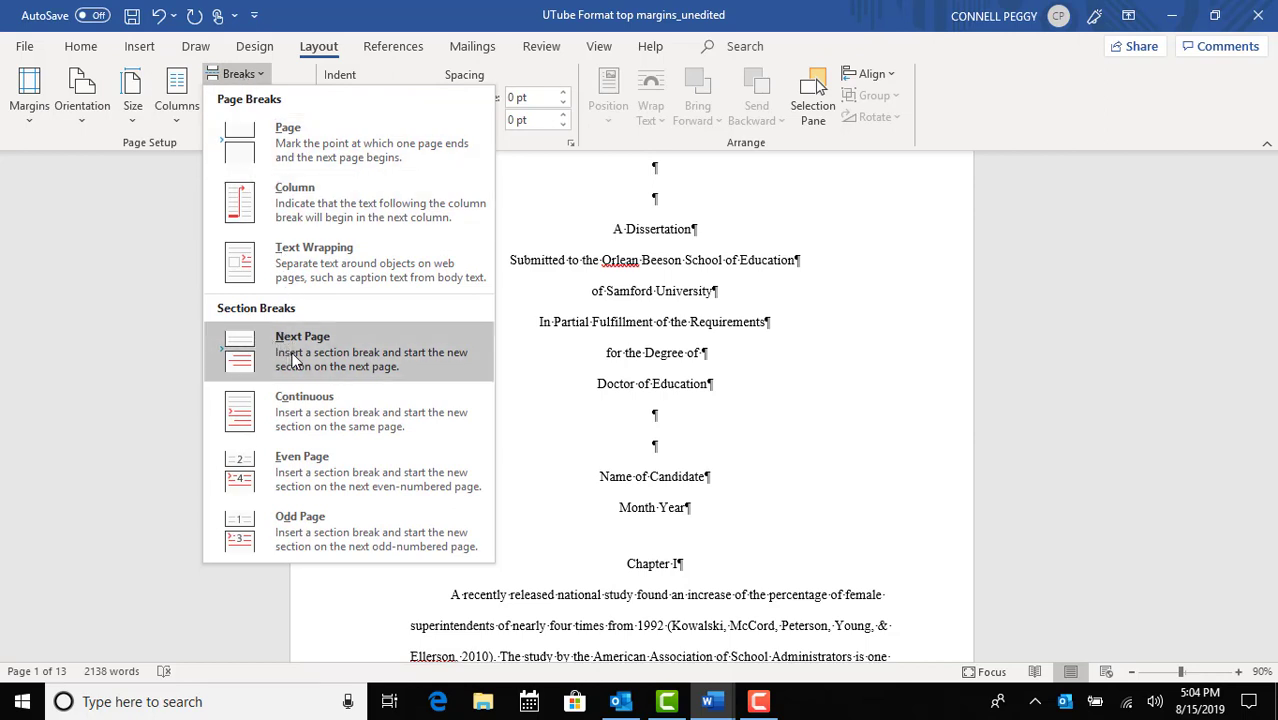
{"action": "left_click", "coordinate": [293, 352]}
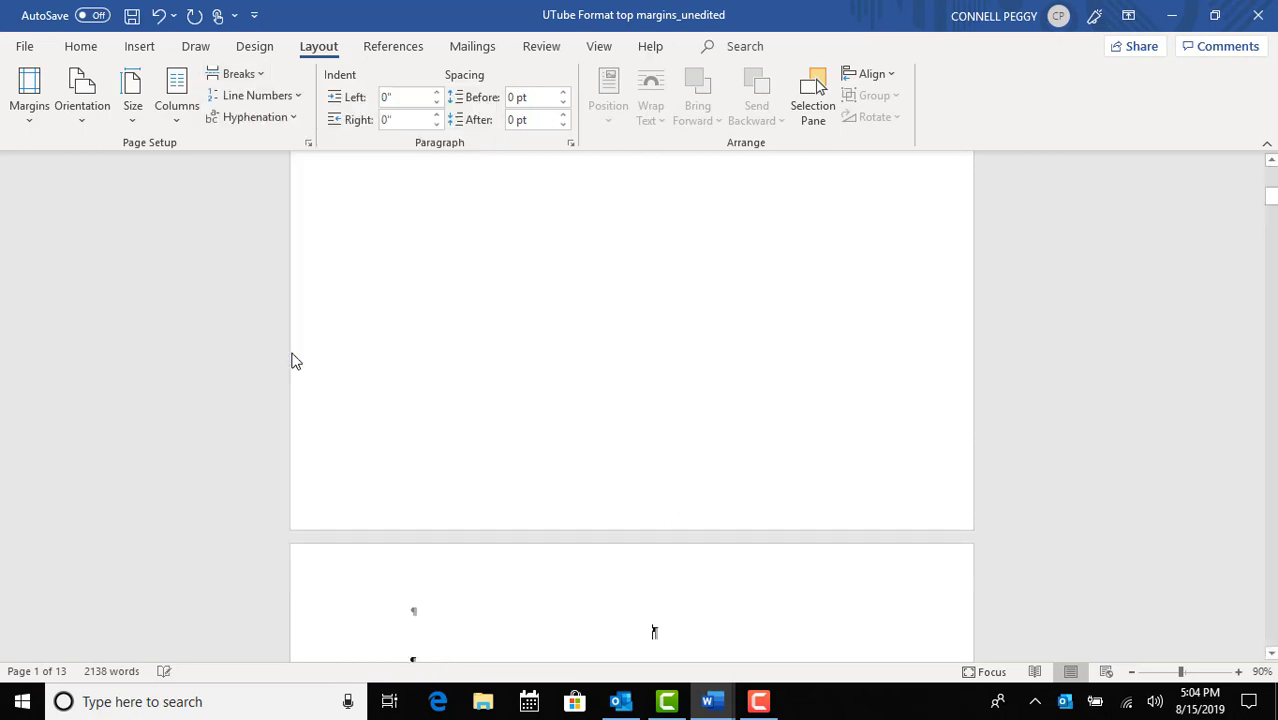
{"action": "scroll", "coordinate": [460, 440], "scroll_direction": "down", "scroll_amount": 3}
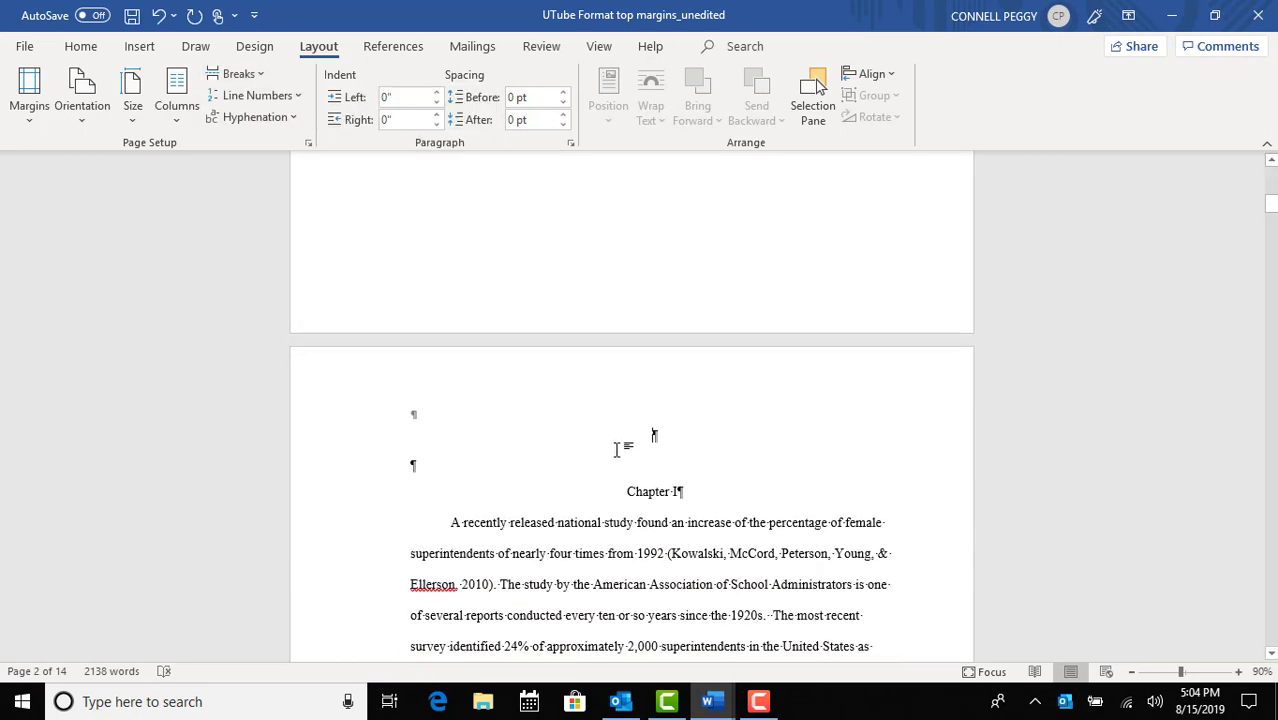
{"action": "key", "text": "Delete"}
{"action": "key", "text": "Delete"}
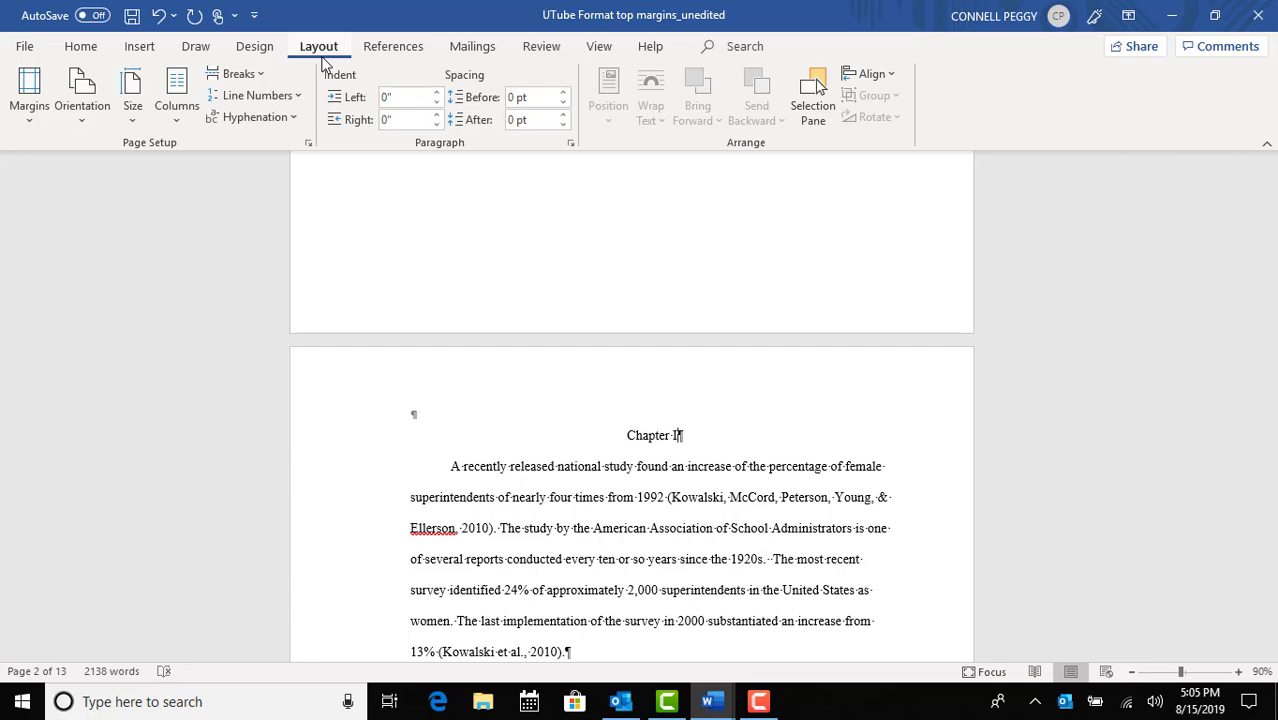
Insert a Continuous section break after the Chapter I heading and delete the empty paragraph it leaves below
{"action": "left_click", "coordinate": [246, 77]}
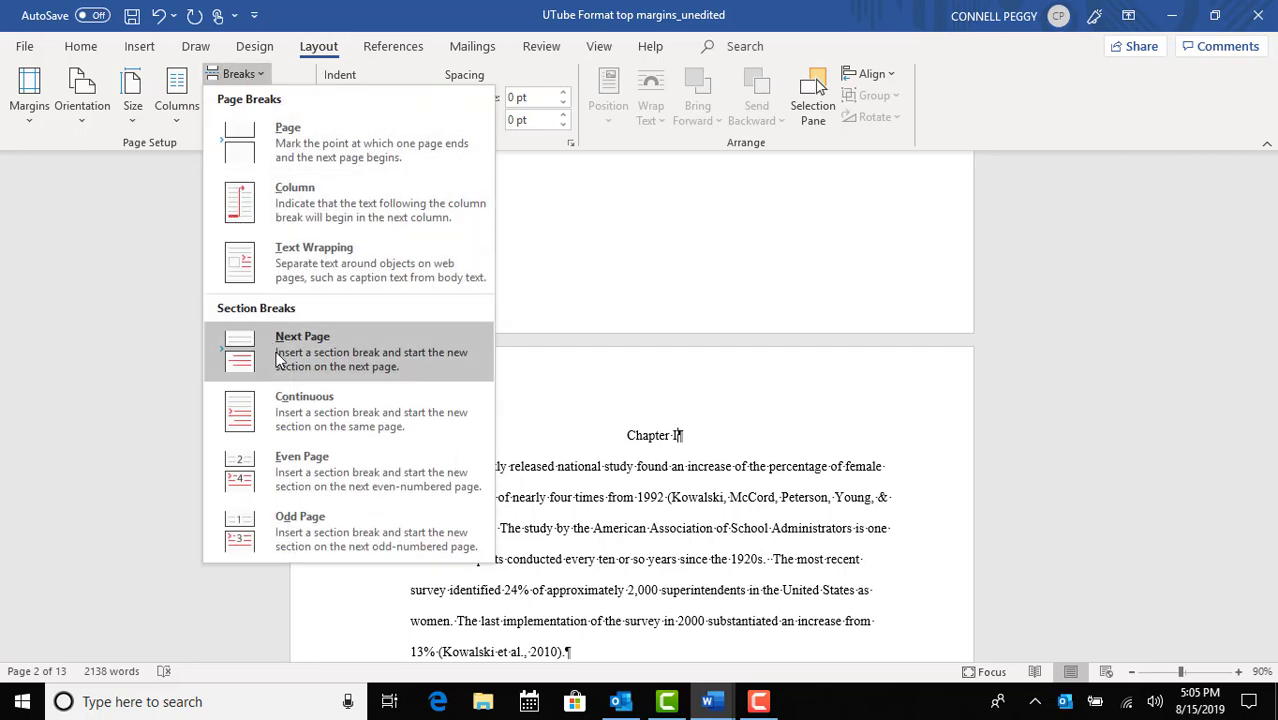
{"action": "left_click", "coordinate": [303, 410]}
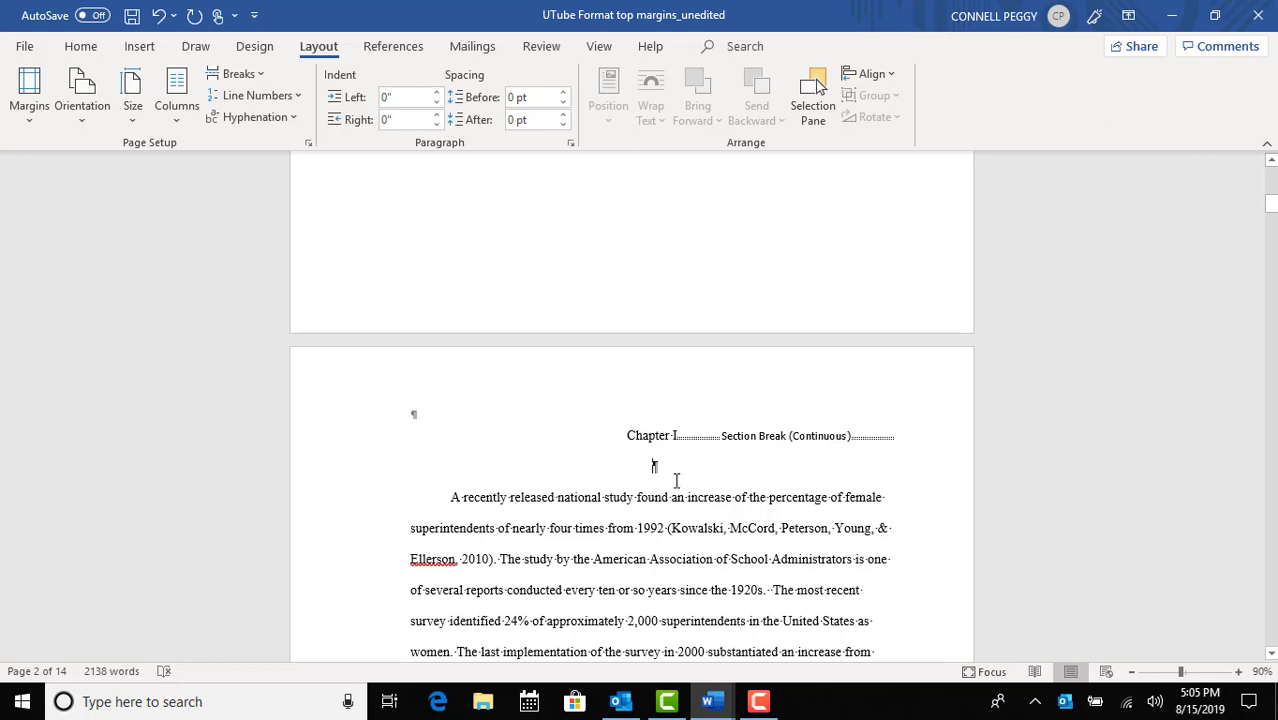
{"action": "key", "text": "Delete"}
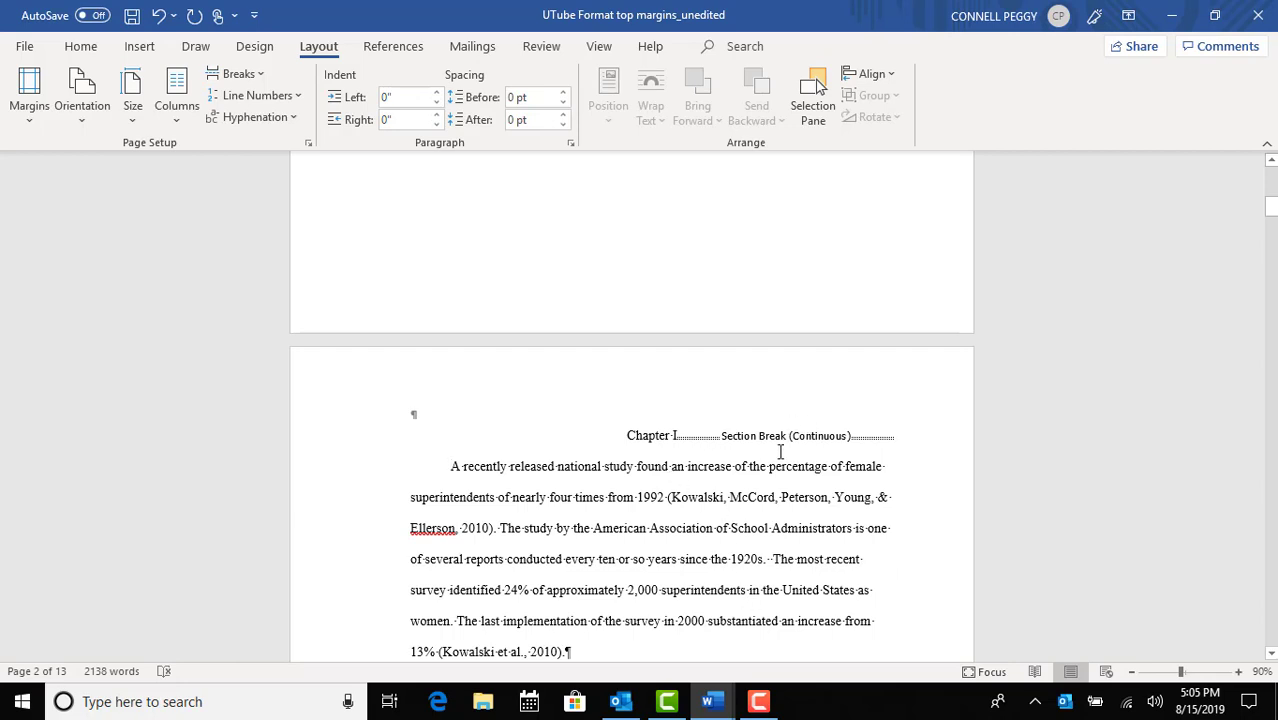
Set the top margin of the Chapter I heading's section to 2", applied to this section only
{"action": "scroll", "coordinate": [760, 441], "scroll_direction": "up", "scroll_amount": 3}
{"action": "scroll", "coordinate": [760, 441], "scroll_direction": "up", "scroll_amount": 3}
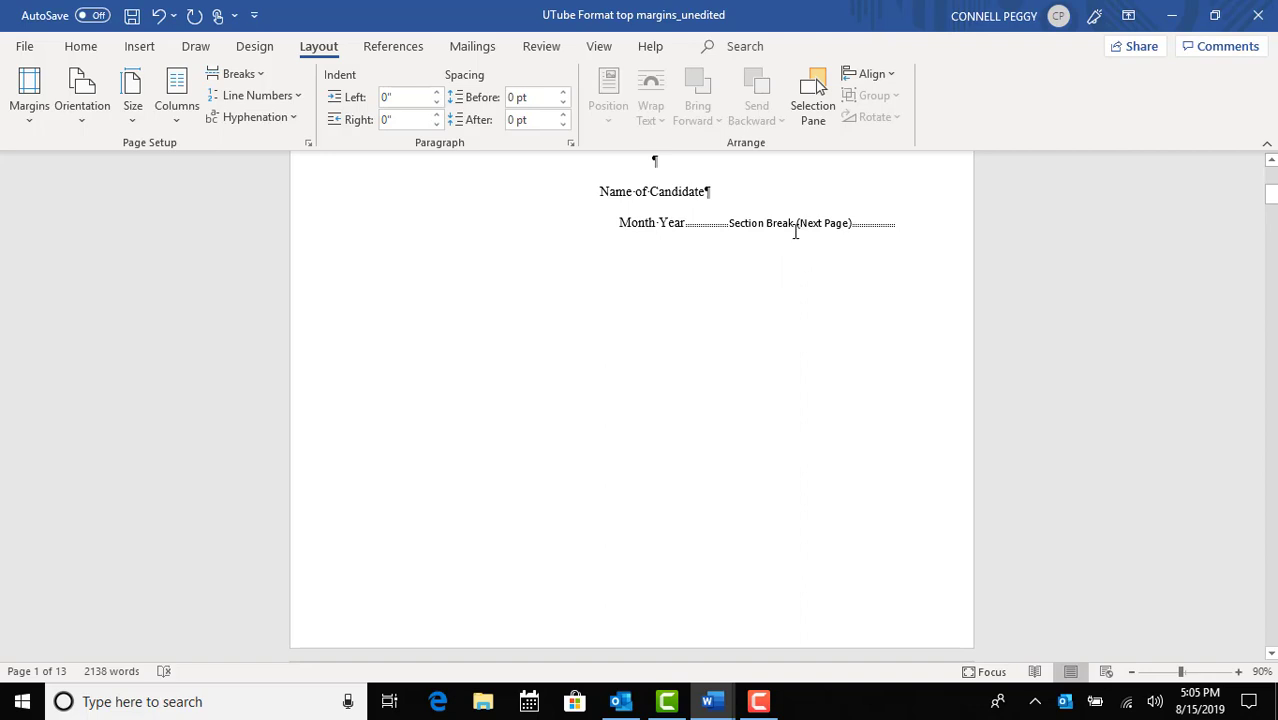
{"action": "scroll", "coordinate": [742, 439], "scroll_direction": "down", "scroll_amount": 6}
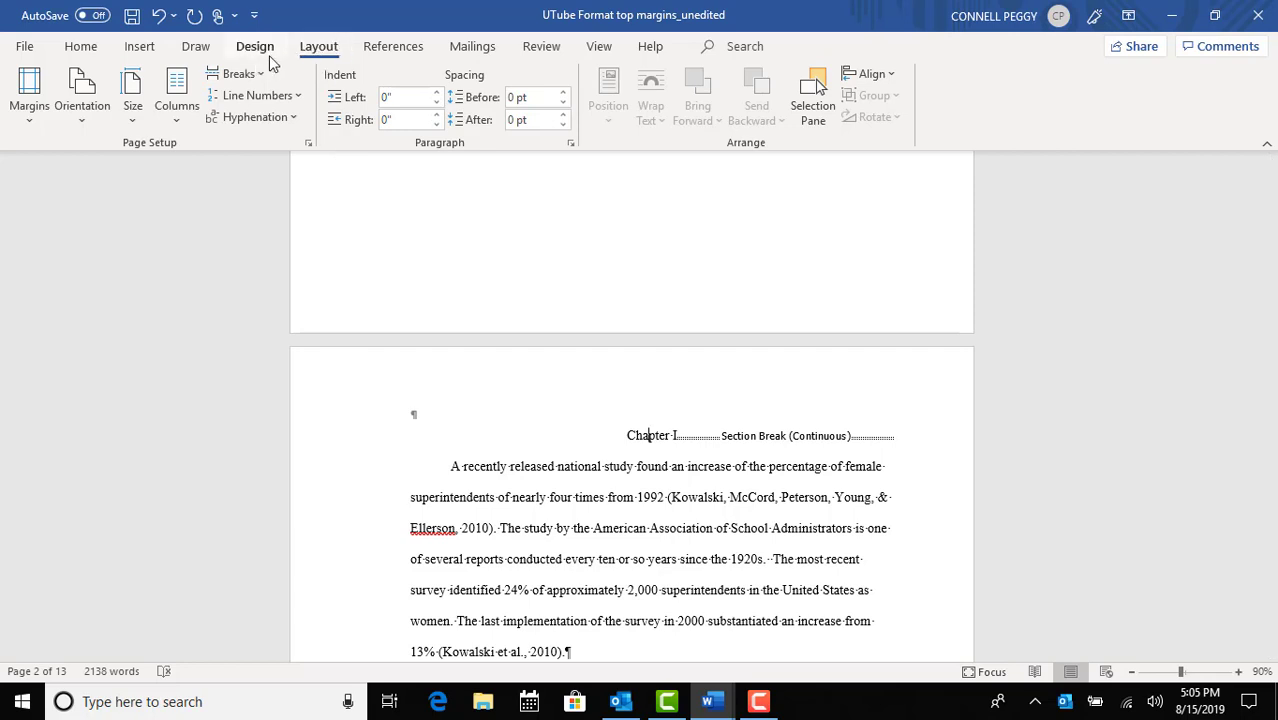
{"action": "left_click", "coordinate": [31, 119]}
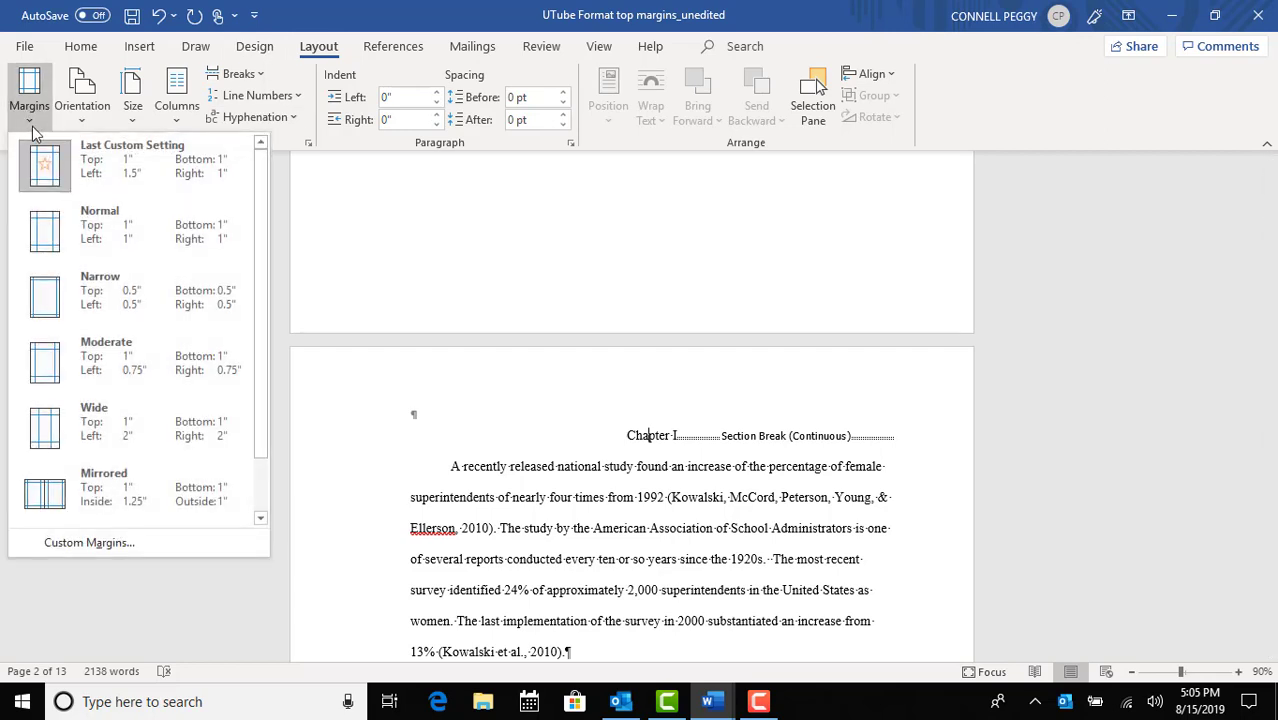
{"action": "left_click", "coordinate": [87, 543]}
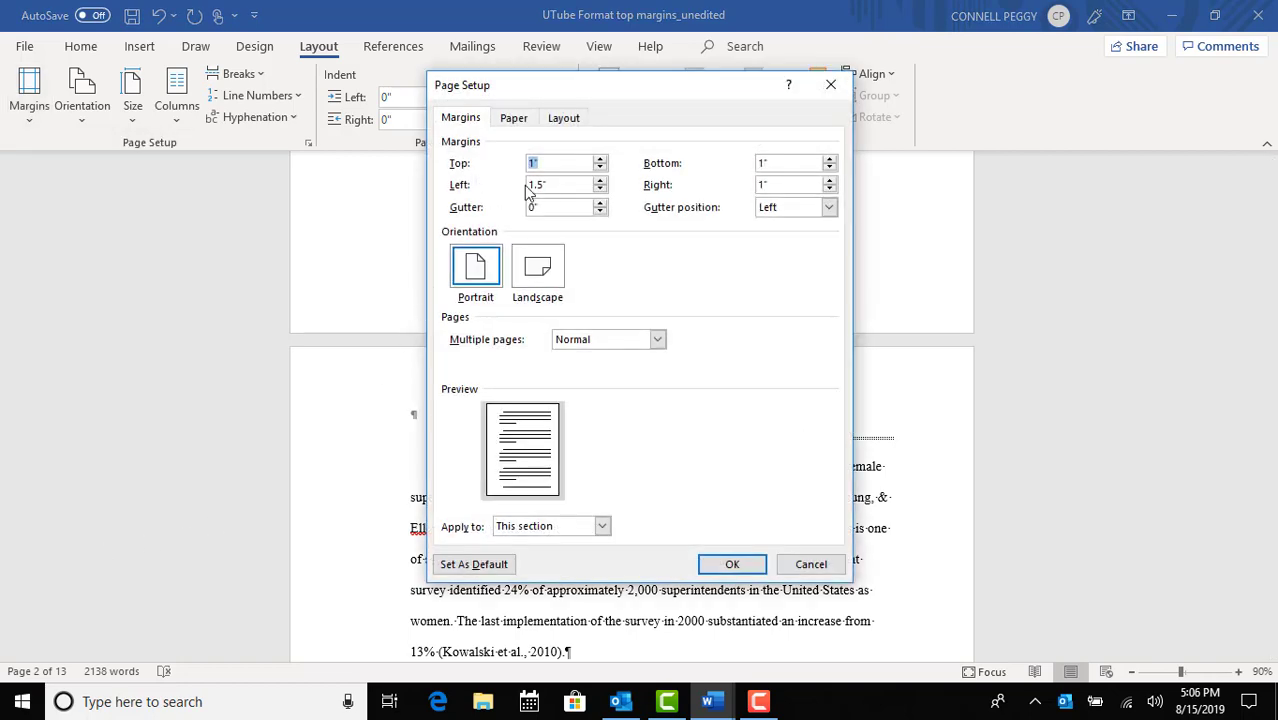
{"action": "left_click", "coordinate": [600, 159]}
{"action": "left_click", "coordinate": [600, 159]}
{"action": "left_click", "coordinate": [600, 159]}
{"action": "left_click", "coordinate": [600, 159]}
{"action": "left_click", "coordinate": [600, 159]}
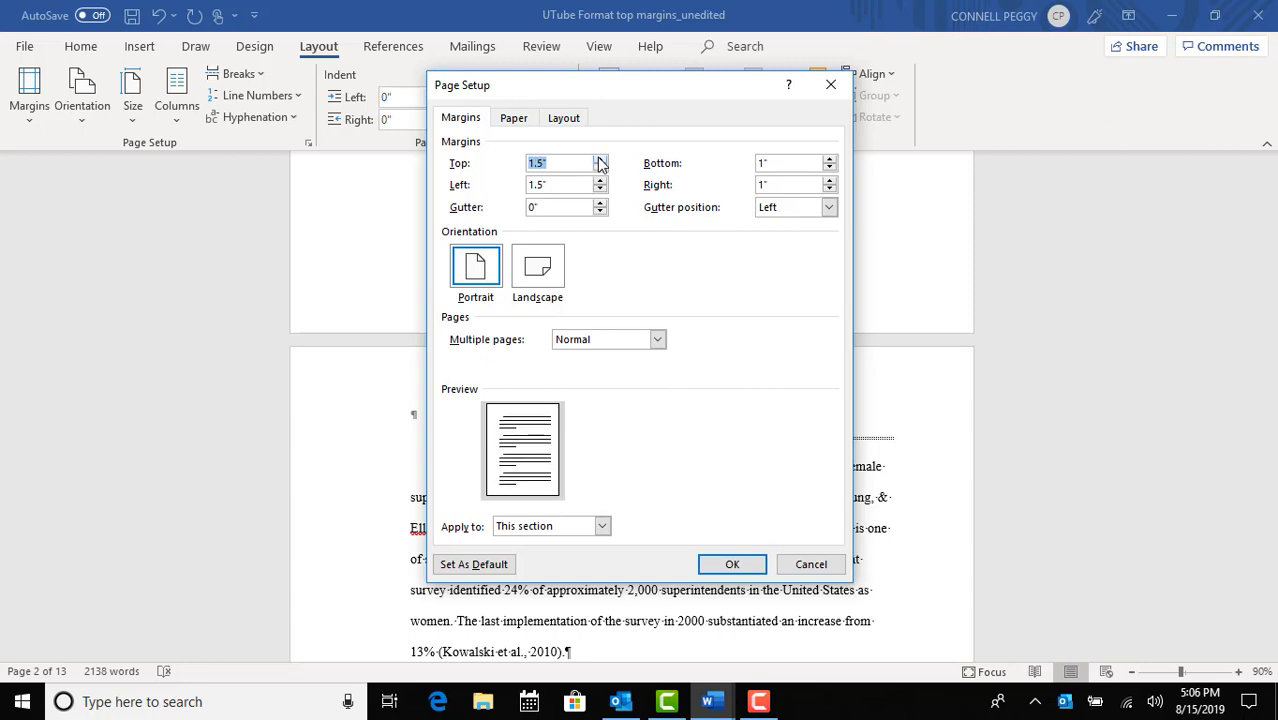
{"action": "left_click", "coordinate": [600, 159]}
{"action": "left_click", "coordinate": [600, 159]}
{"action": "left_click", "coordinate": [600, 159]}
{"action": "left_click", "coordinate": [600, 159]}
{"action": "left_click", "coordinate": [600, 159]}
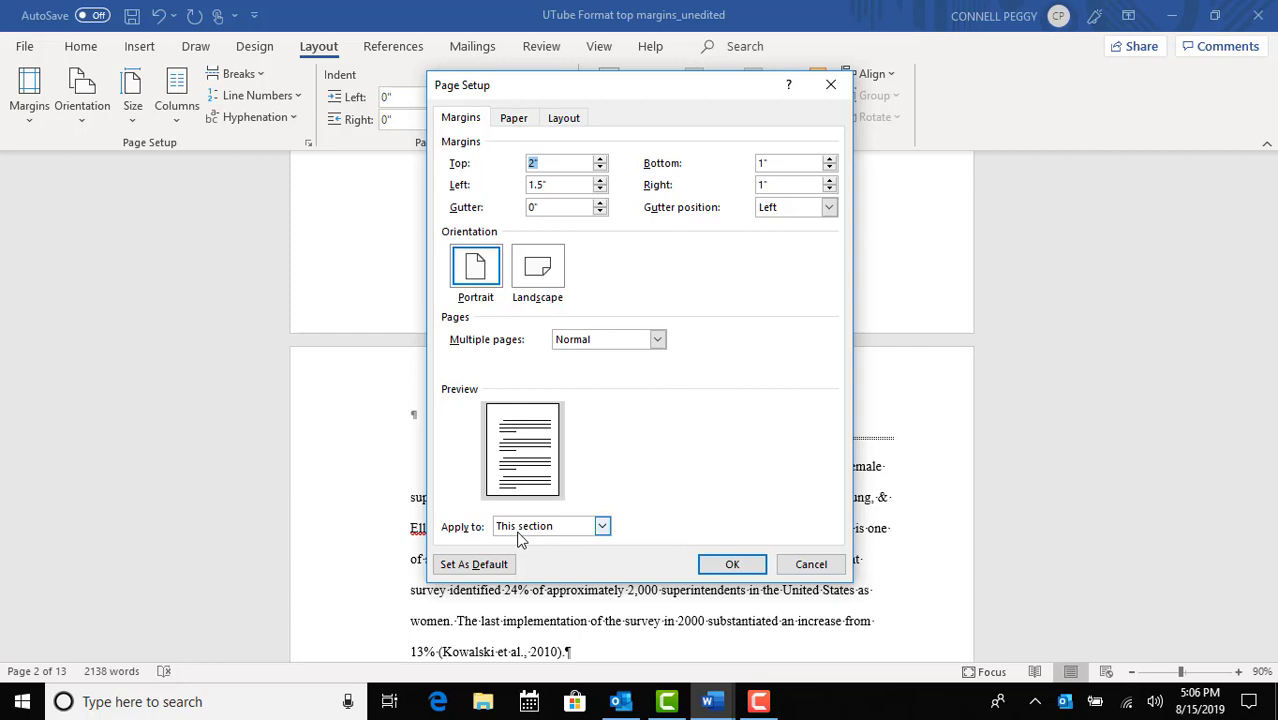
{"action": "left_click", "coordinate": [731, 564]}
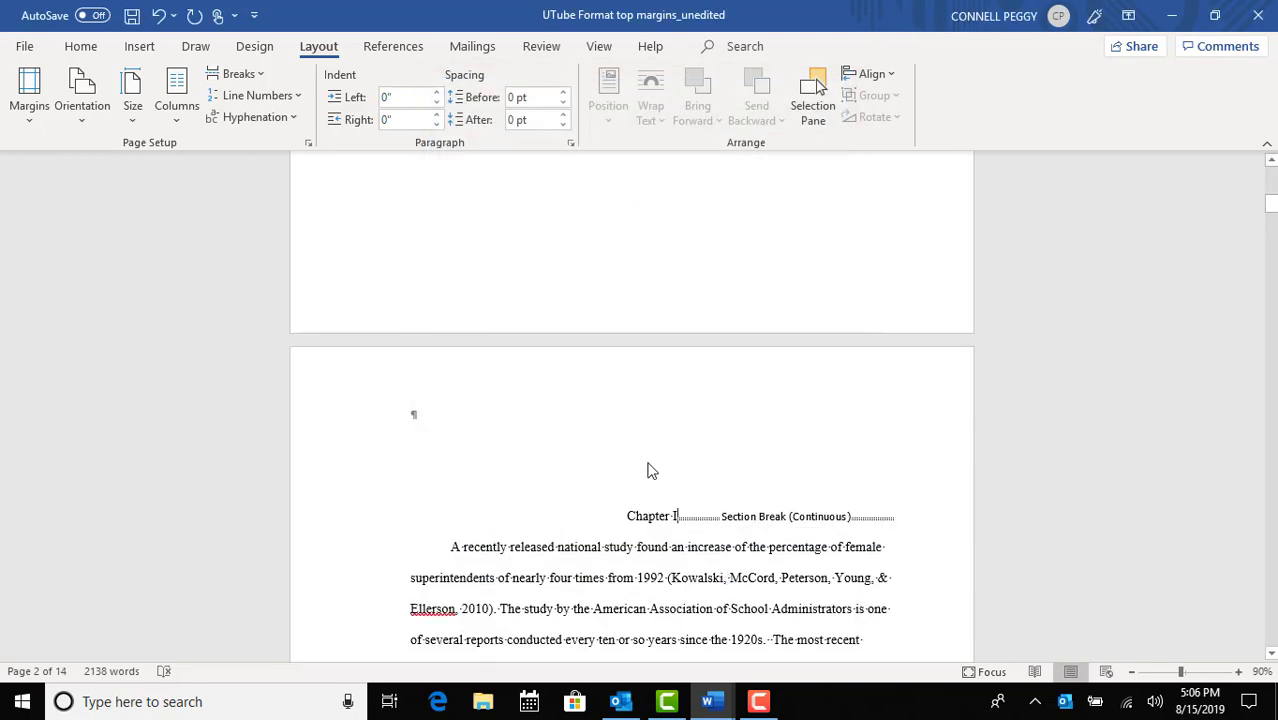
Delete the page break and the empty paragraph between the end of Chapter I's text and the Chapter II heading
{"action": "scroll", "coordinate": [876, 600], "scroll_direction": "down", "scroll_amount": 8}
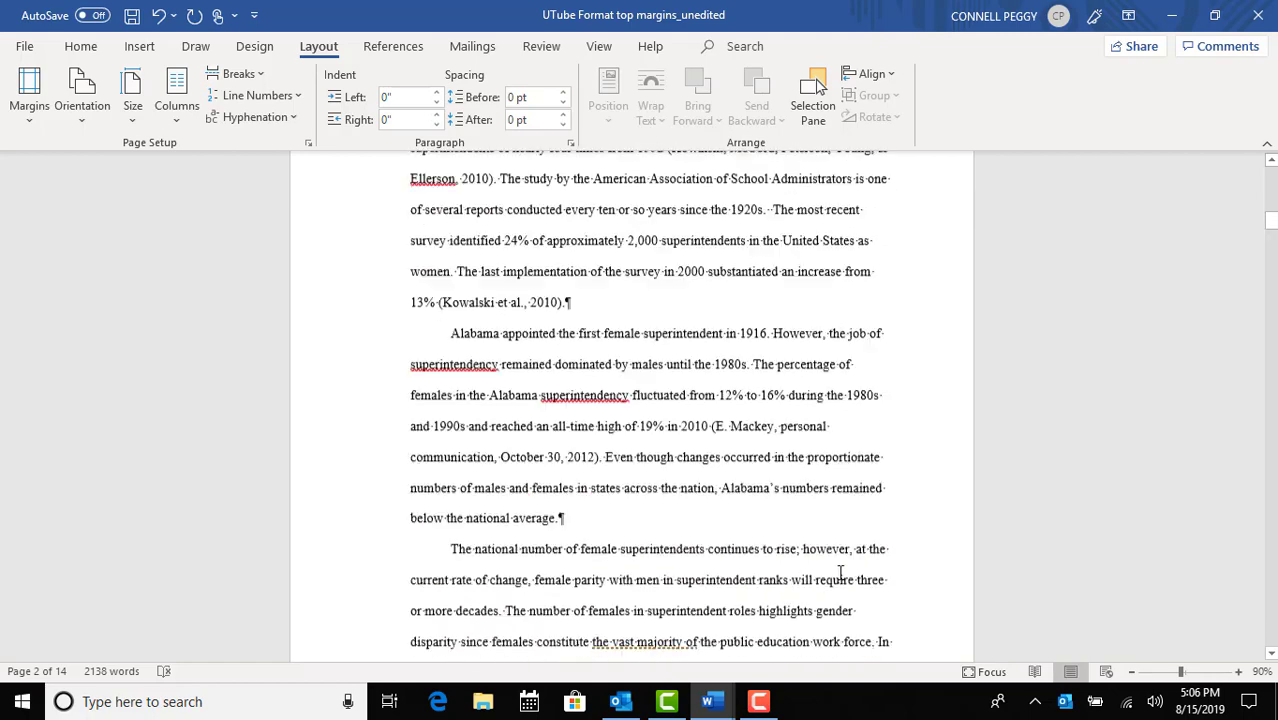
{"action": "scroll", "coordinate": [840, 572], "scroll_direction": "down", "scroll_amount": 7}
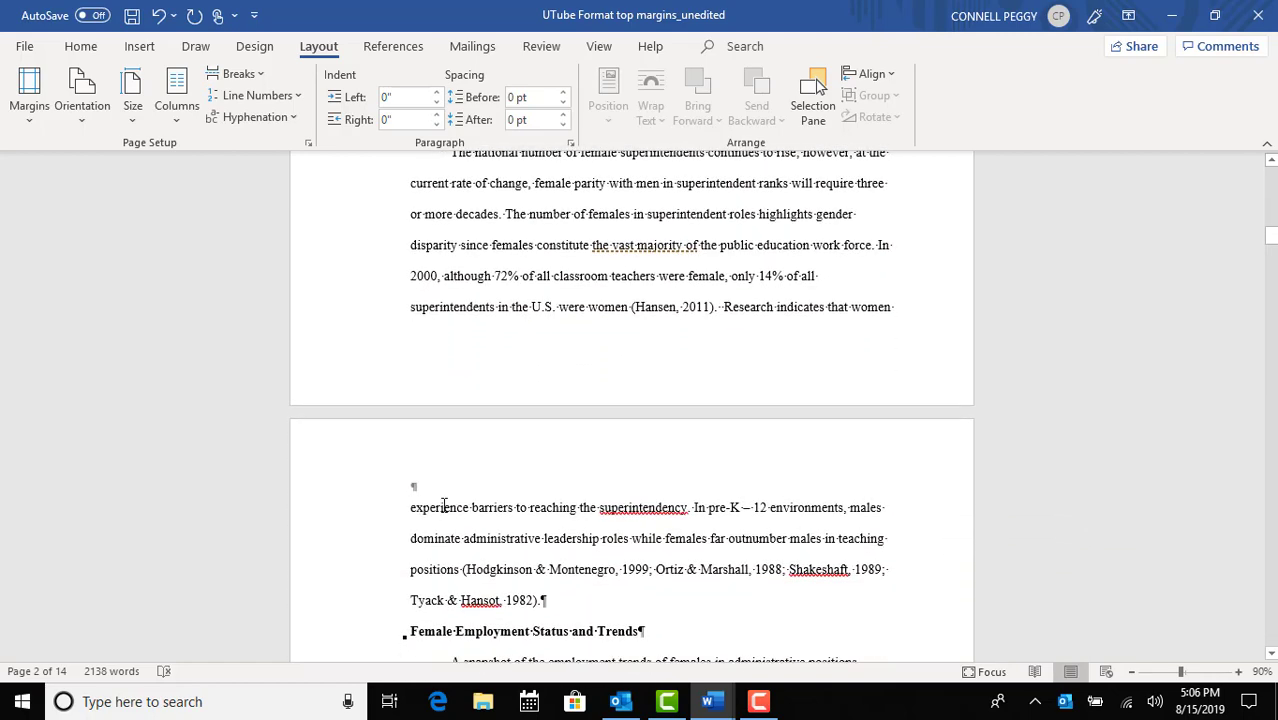
{"action": "scroll", "coordinate": [674, 563], "scroll_direction": "down", "scroll_amount": 1}
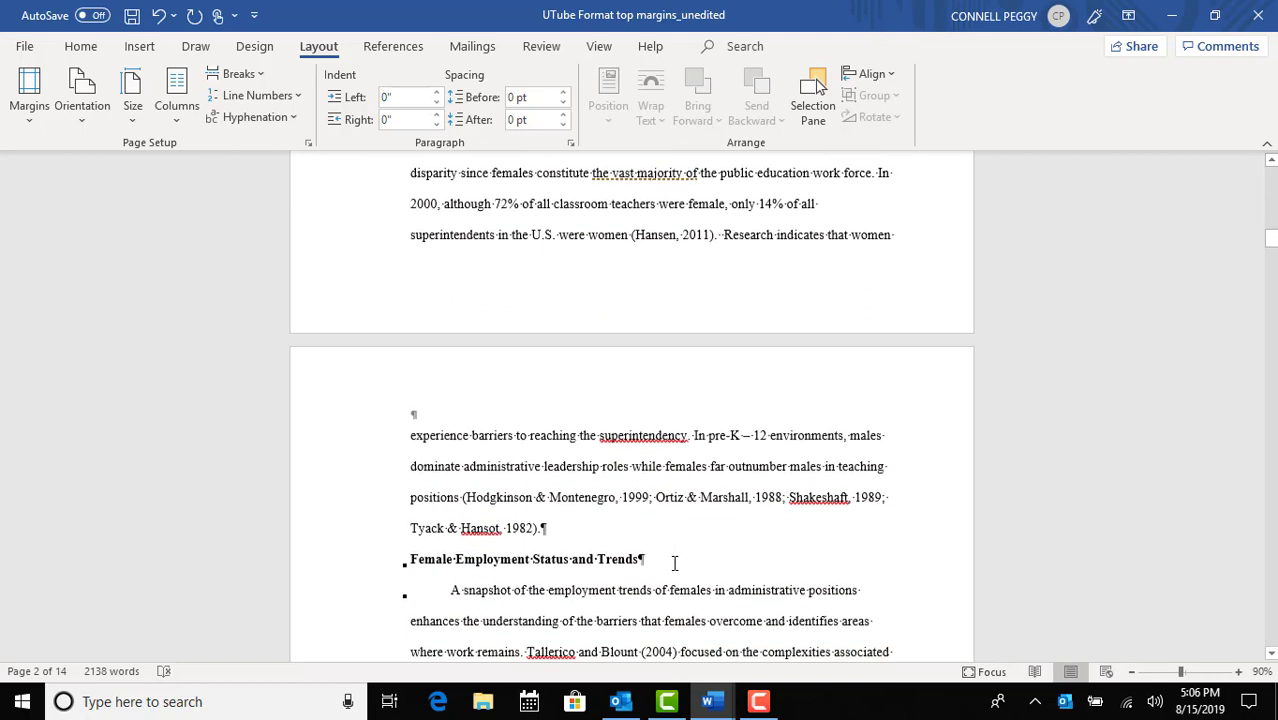
{"action": "scroll", "coordinate": [674, 563], "scroll_direction": "down", "scroll_amount": 7}
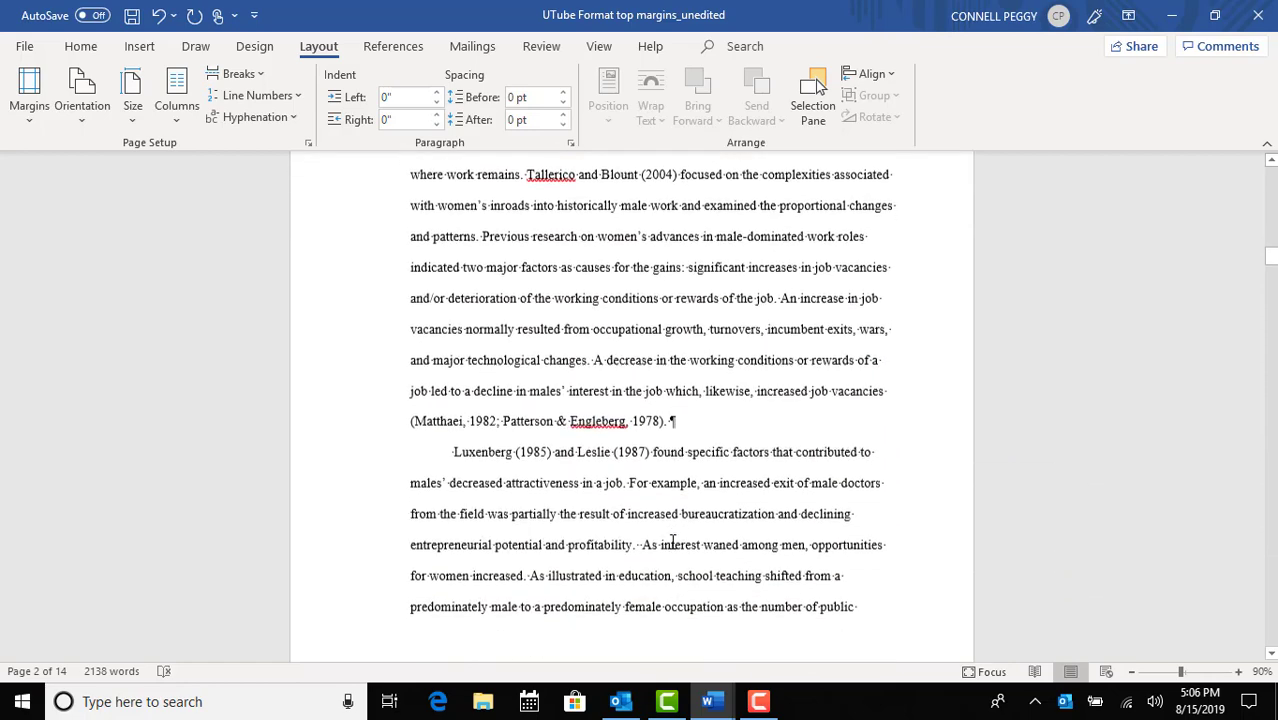
{"action": "scroll", "coordinate": [672, 541], "scroll_direction": "down", "scroll_amount": 6}
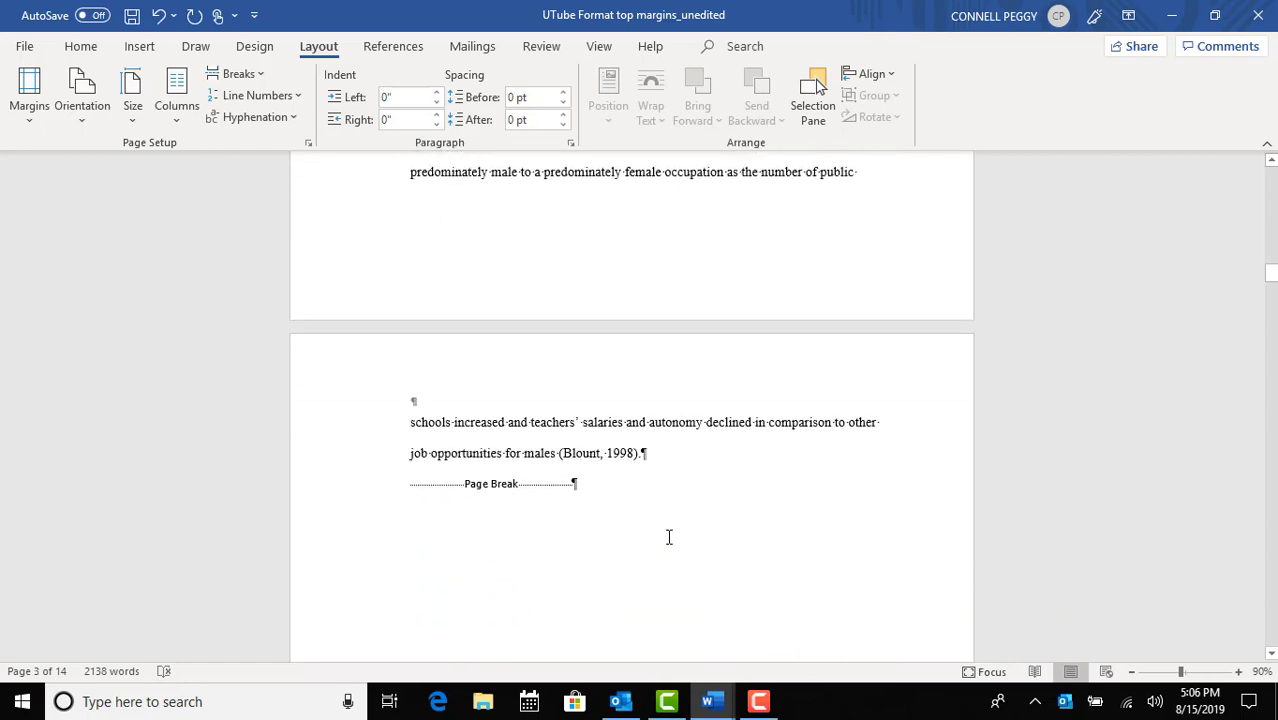
{"action": "scroll", "coordinate": [669, 537], "scroll_direction": "down", "scroll_amount": 13}
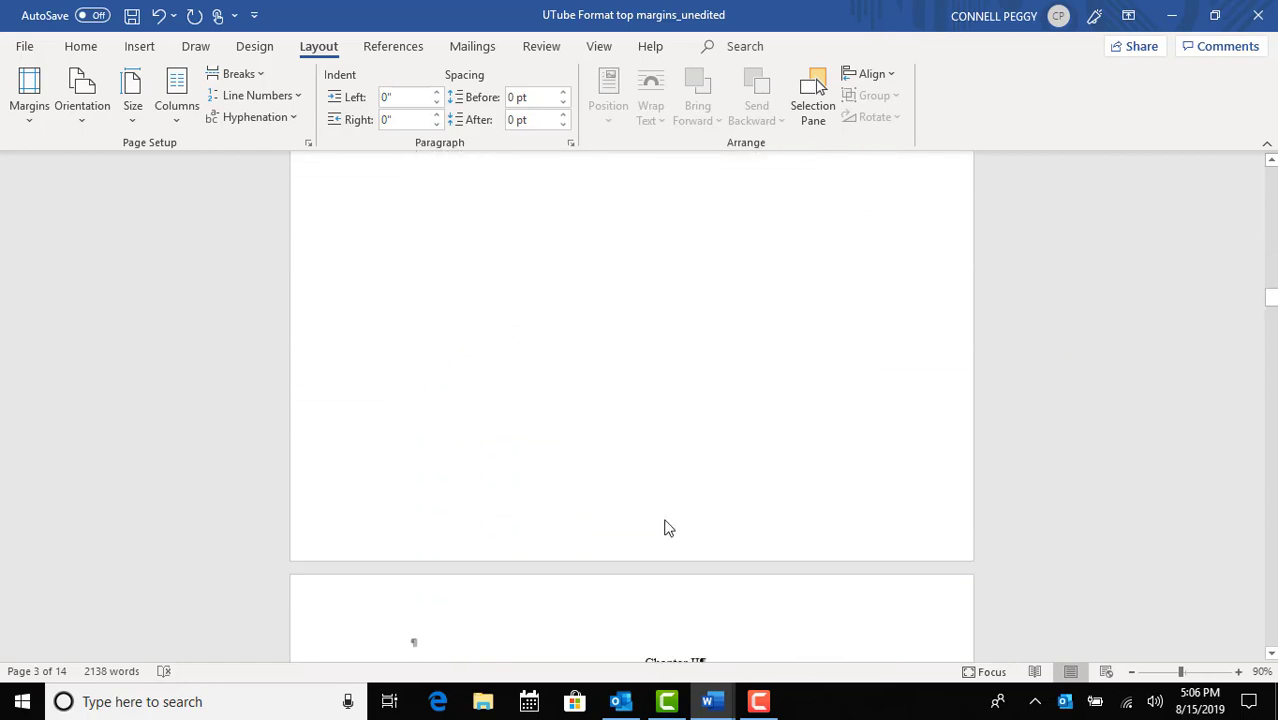
{"action": "scroll", "coordinate": [666, 519], "scroll_direction": "up", "scroll_amount": 11}
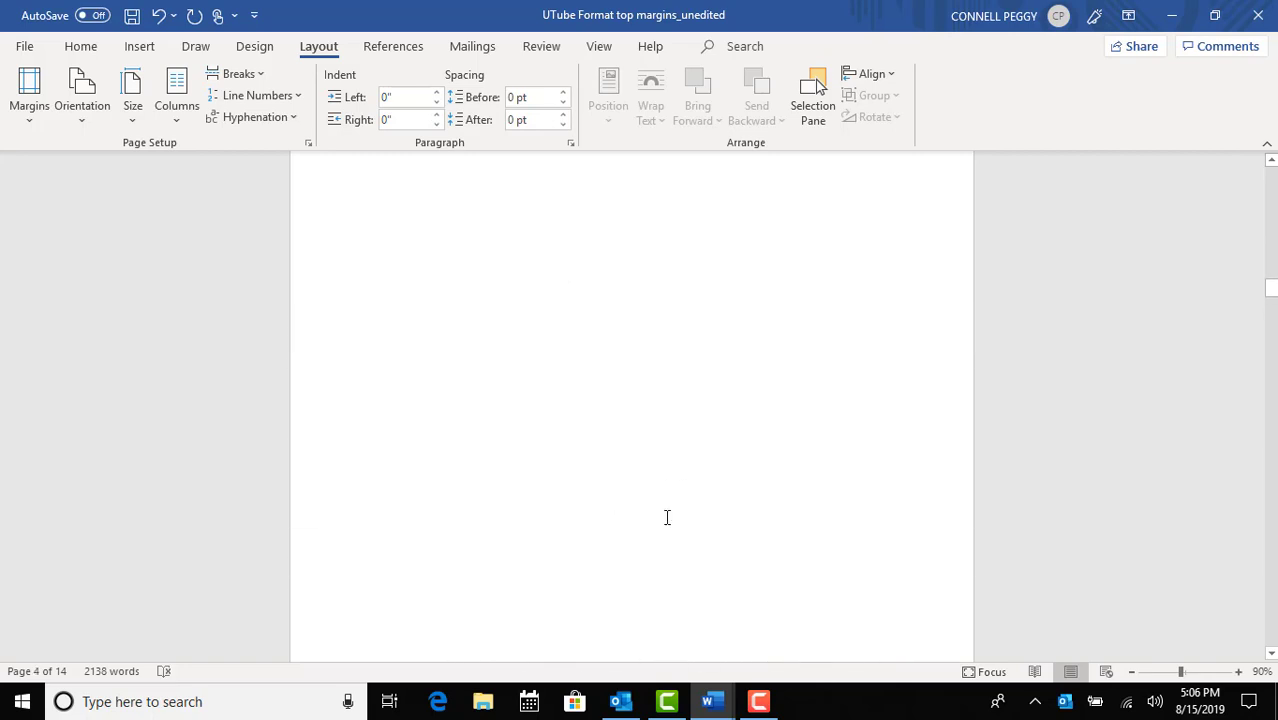
{"action": "scroll", "coordinate": [667, 517], "scroll_direction": "up", "scroll_amount": 1}
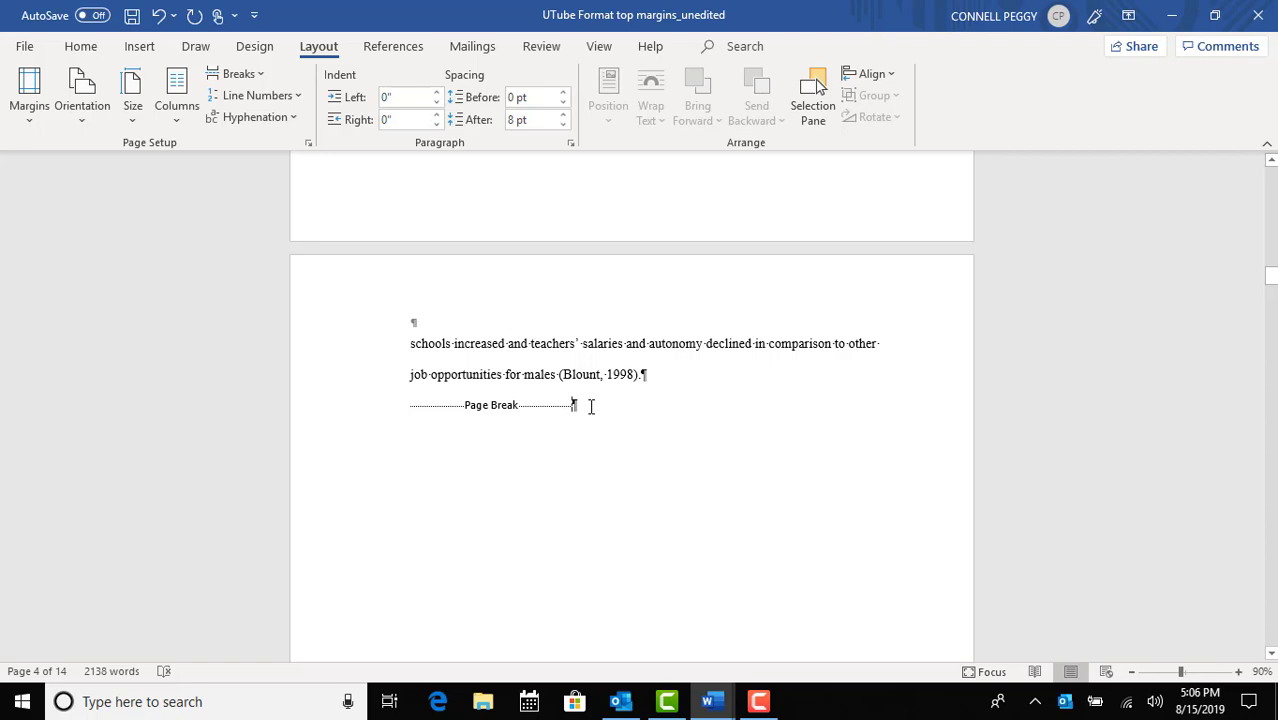
{"action": "key", "text": "BackSpace"}
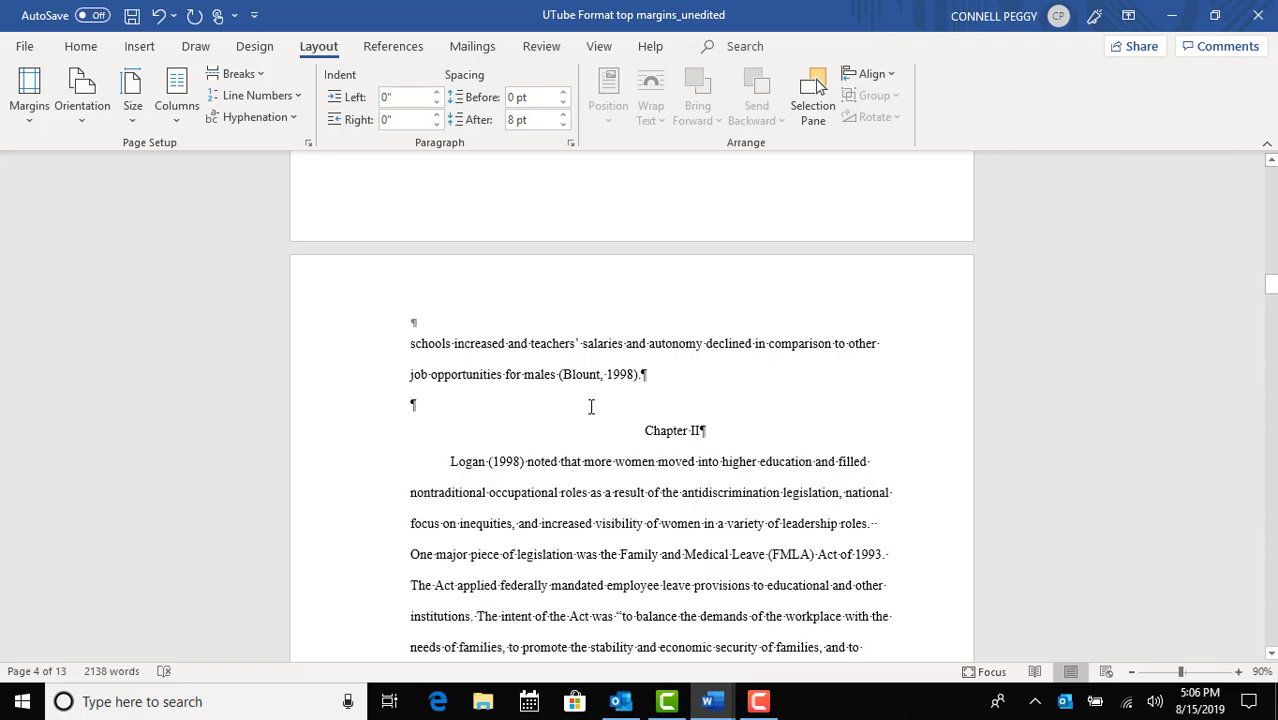
{"action": "key", "text": "BackSpace"}
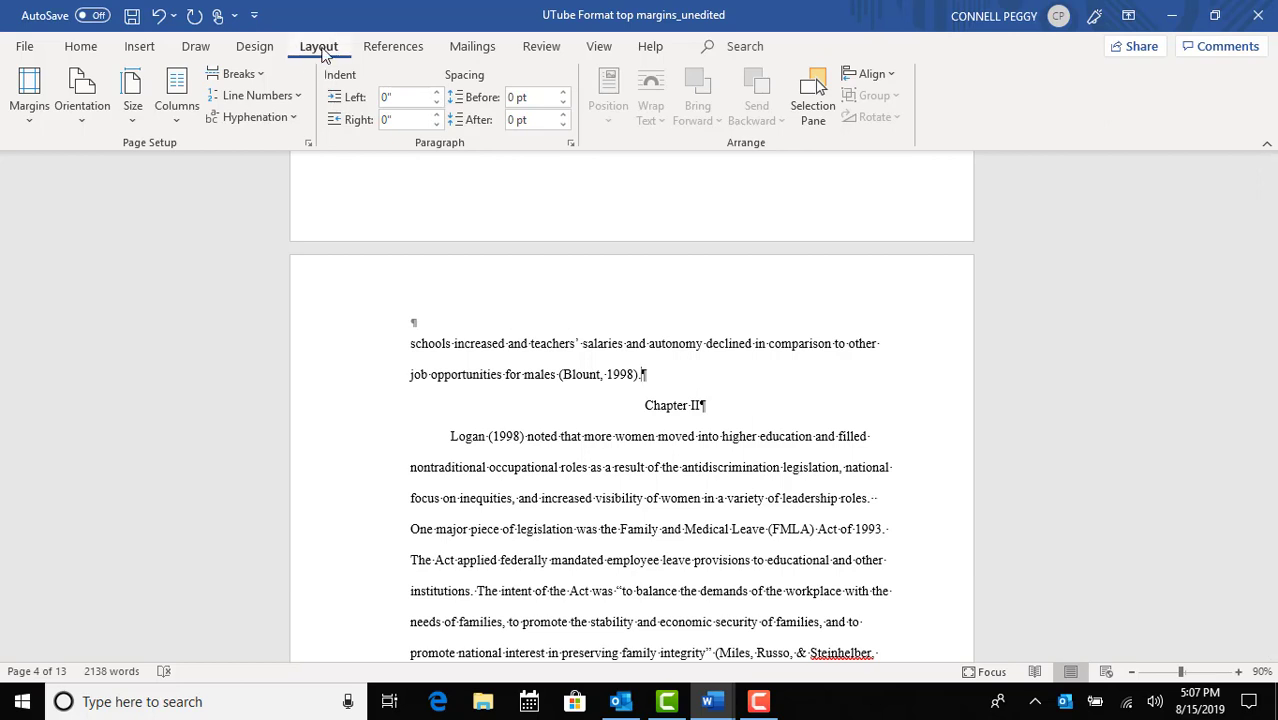
Insert a Next Page section break at the end of Chapter I's last paragraph, ahead of the Chapter II heading
{"action": "left_click", "coordinate": [237, 77]}
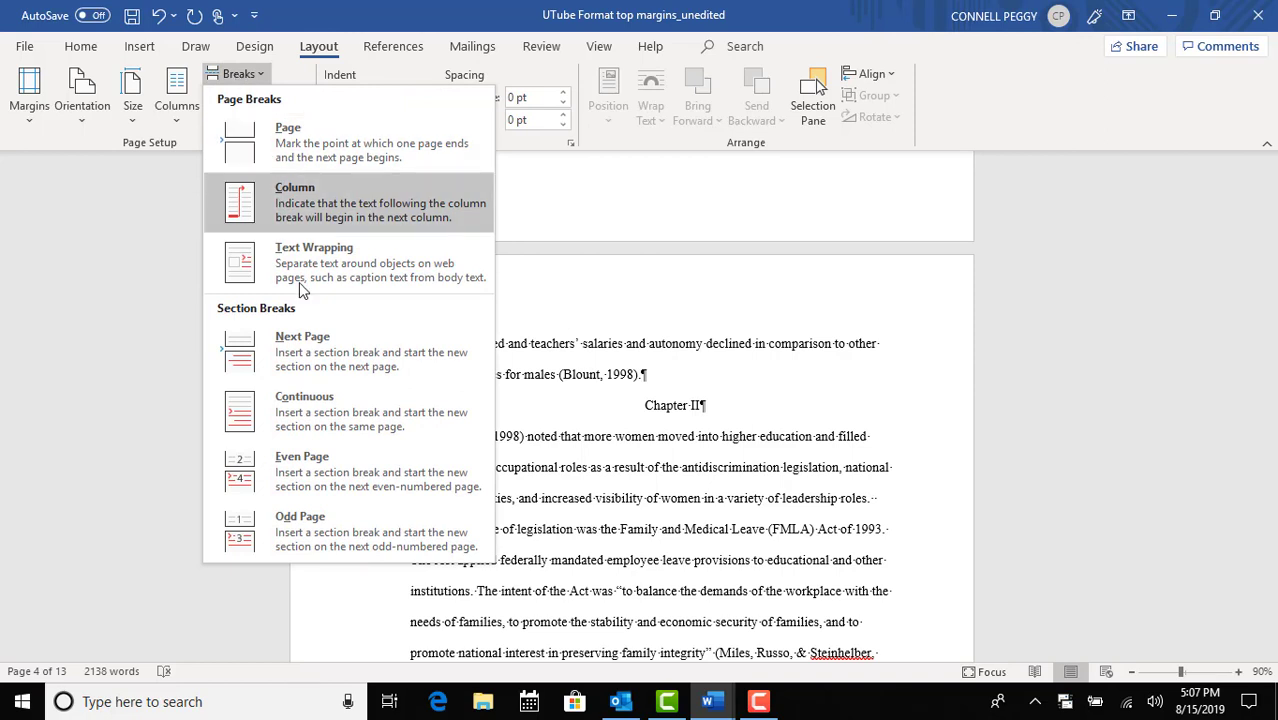
{"action": "left_click", "coordinate": [299, 358]}
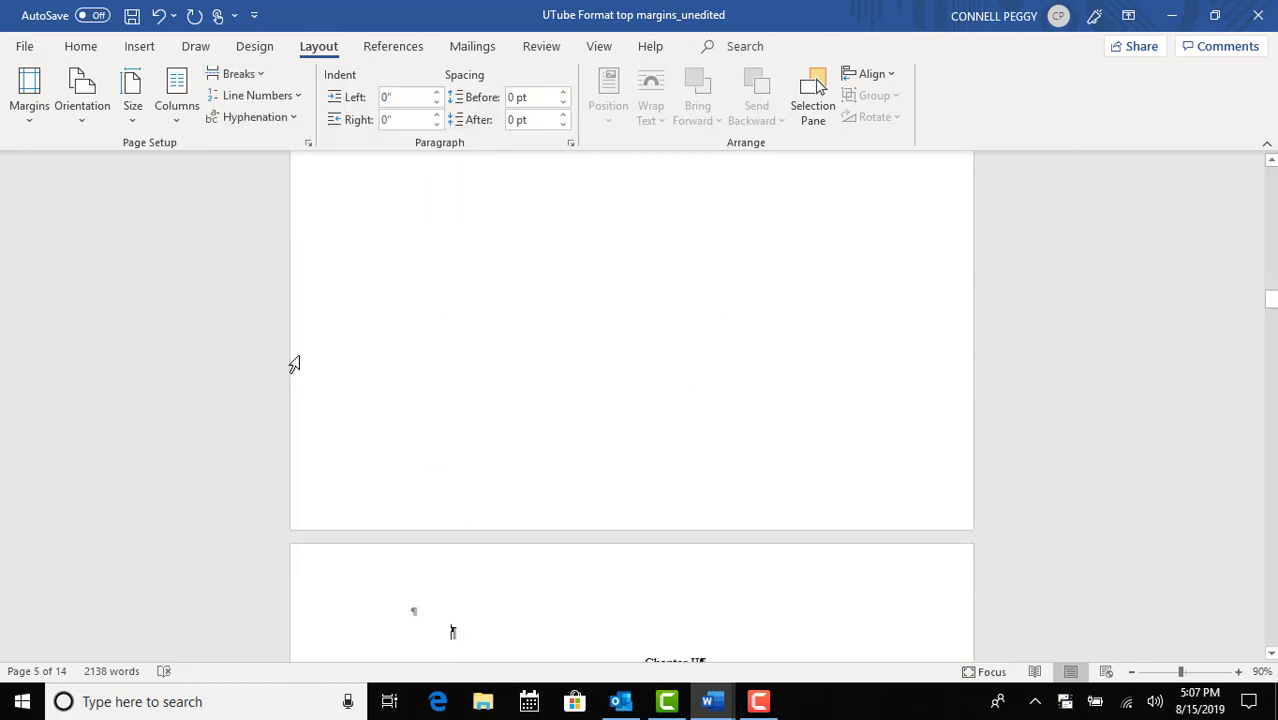
{"action": "scroll", "coordinate": [294, 364], "scroll_direction": "down", "scroll_amount": 2}
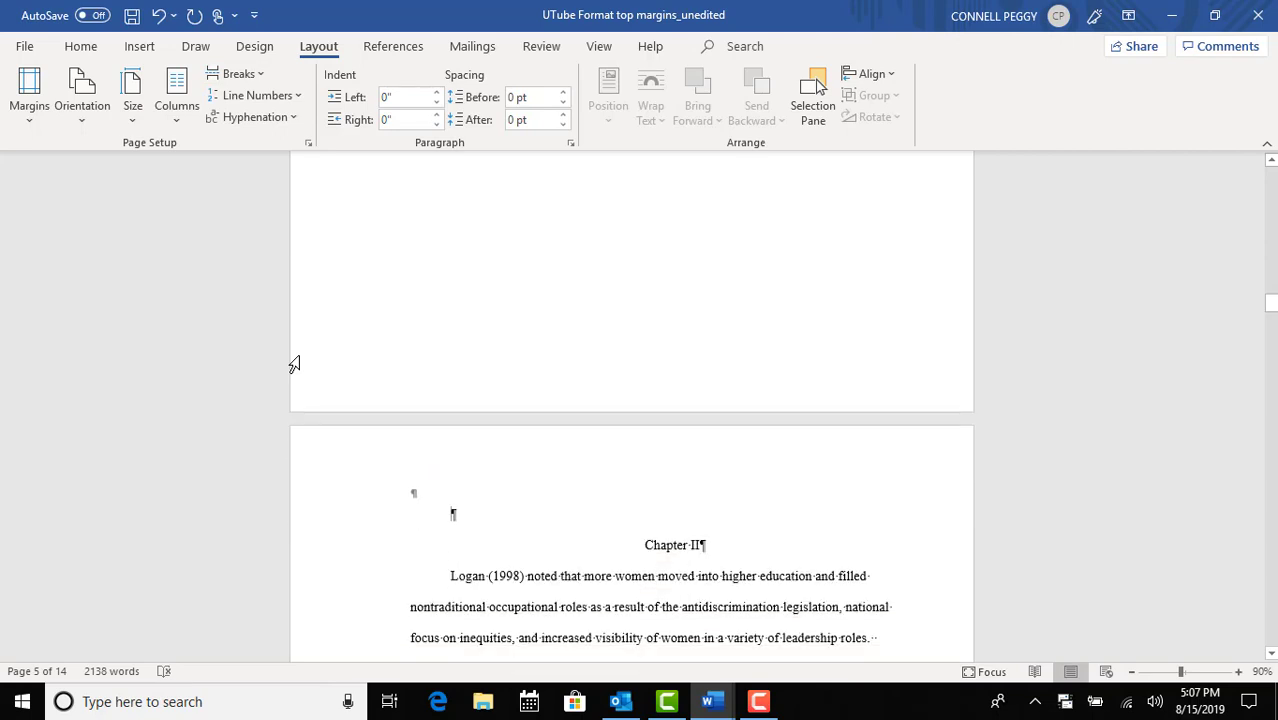
Insert a Continuous section break after the Chapter II heading and delete the empty paragraphs directly above and below the heading
{"action": "left_click", "coordinate": [515, 514]}
{"action": "key", "text": "Delete"}
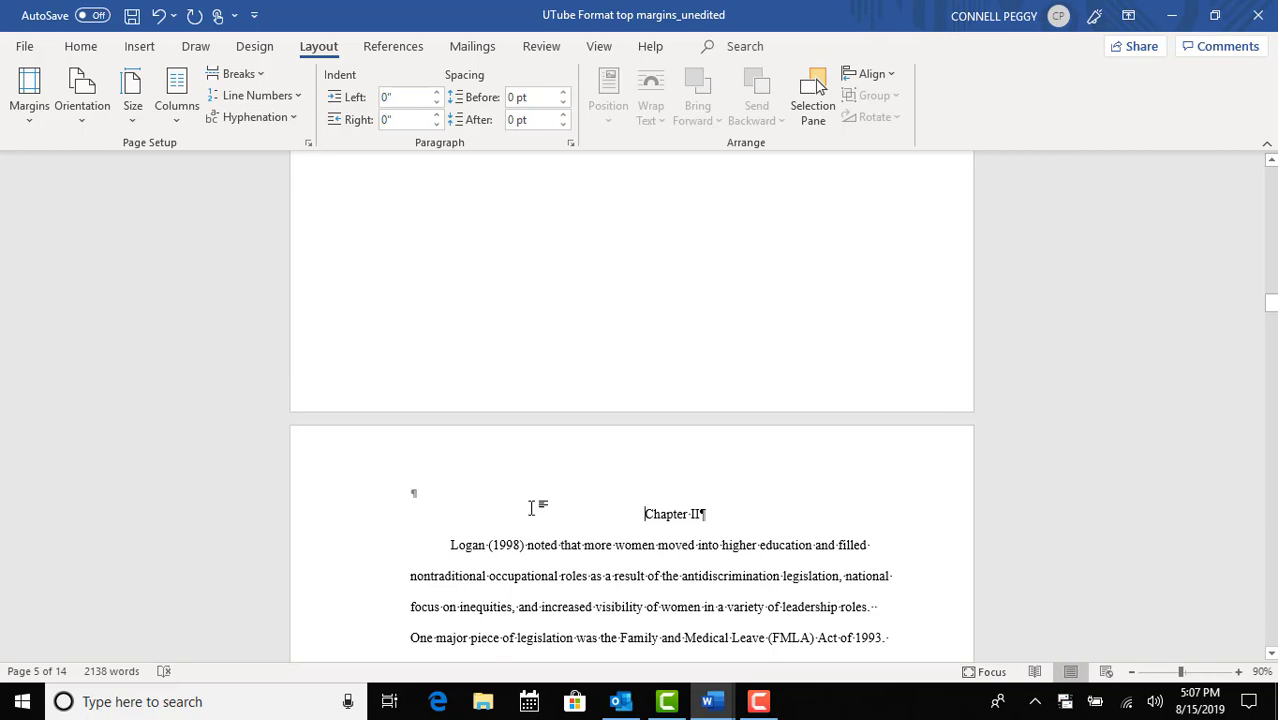
{"action": "left_click", "coordinate": [704, 516]}
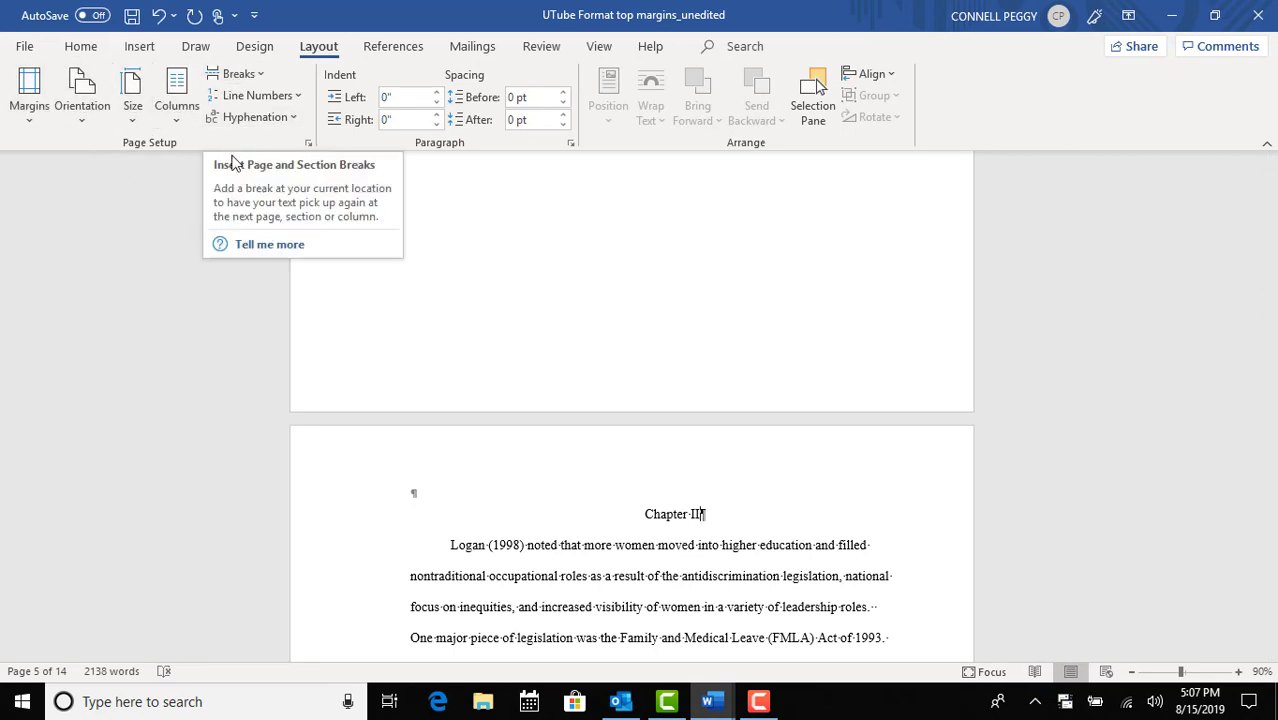
{"action": "left_click", "coordinate": [250, 74]}
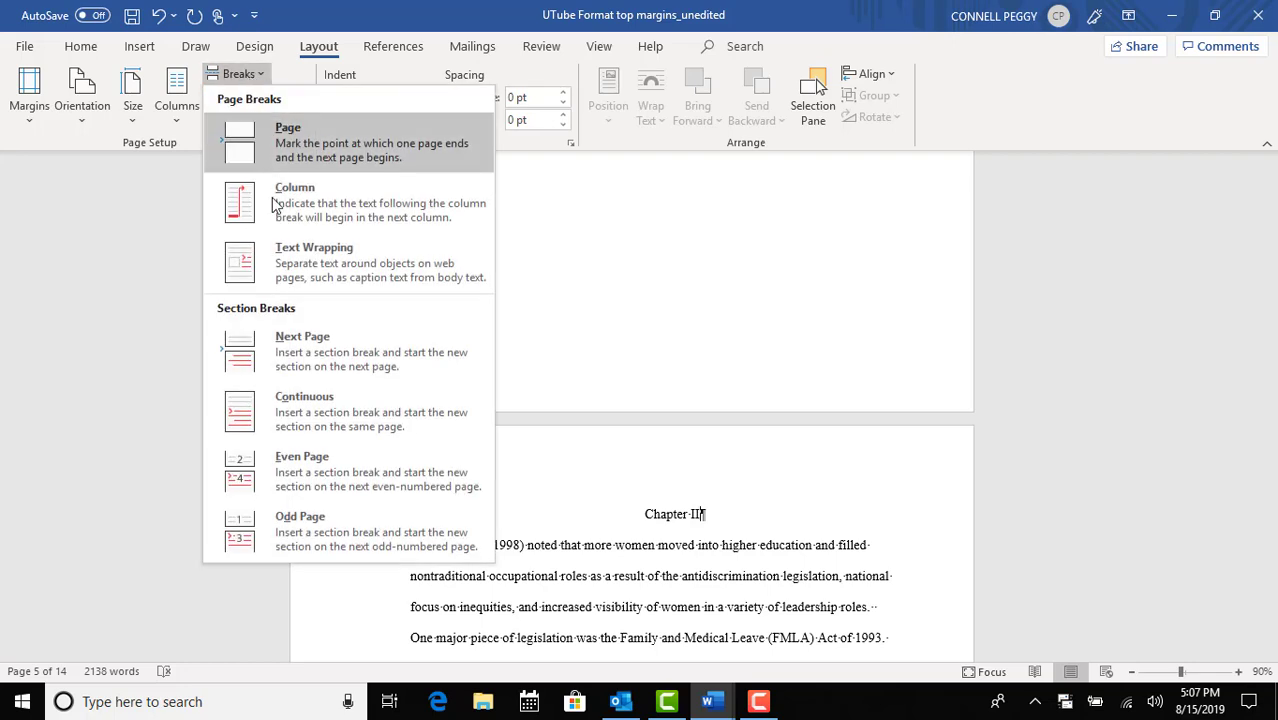
{"action": "left_click", "coordinate": [322, 405]}
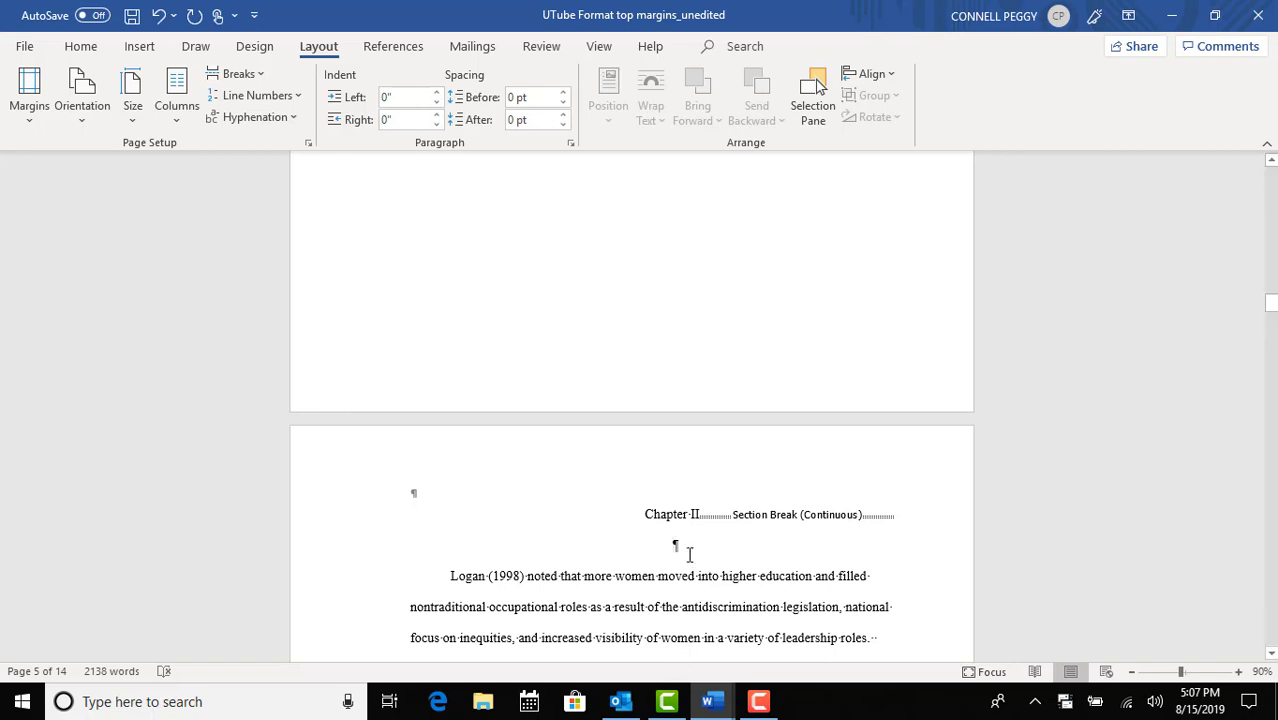
{"action": "key", "text": "Delete"}
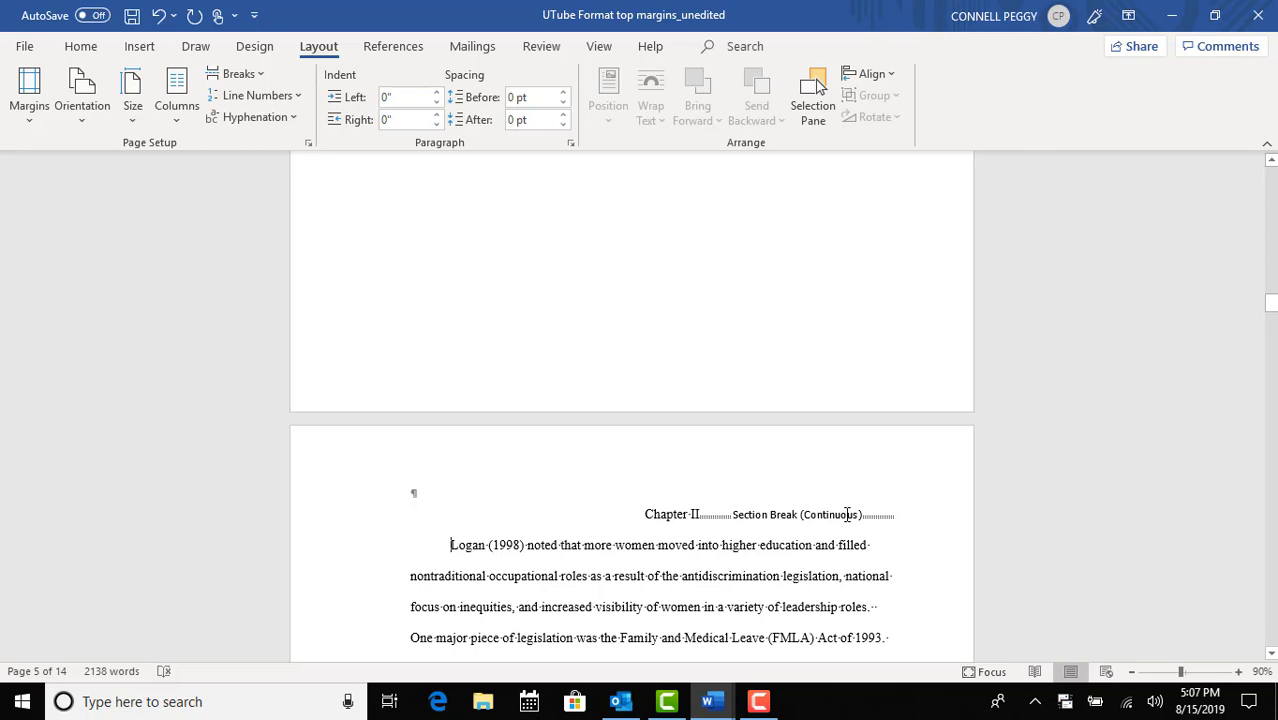
Set the top margin of the Chapter II heading's section to 2", applied to this section only
{"action": "left_click", "coordinate": [666, 515]}
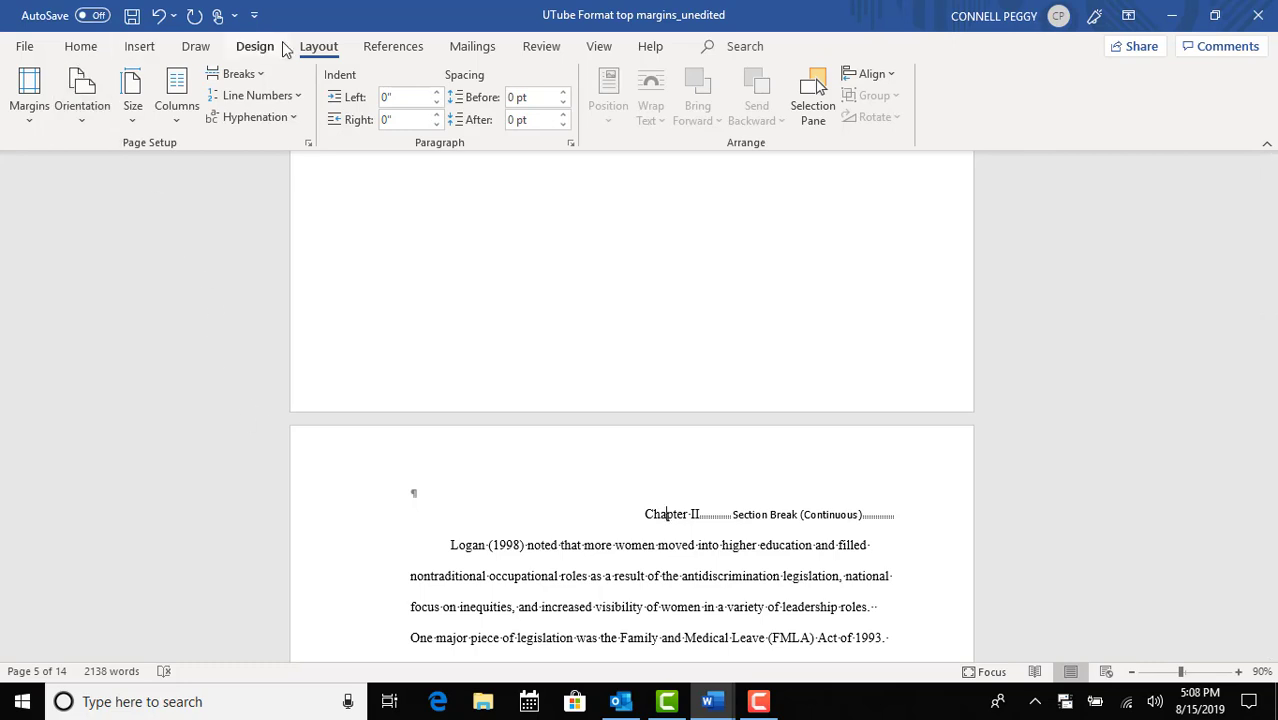
{"action": "left_click", "coordinate": [34, 116]}
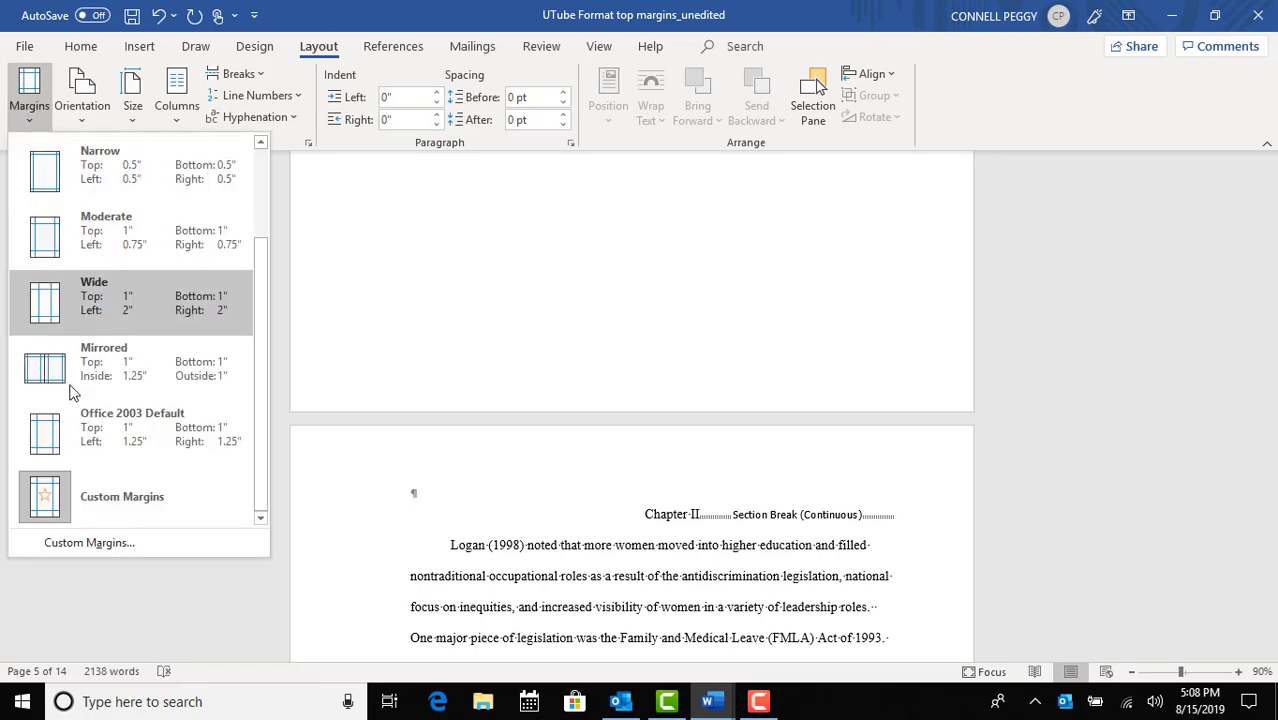
{"action": "left_click", "coordinate": [74, 547]}
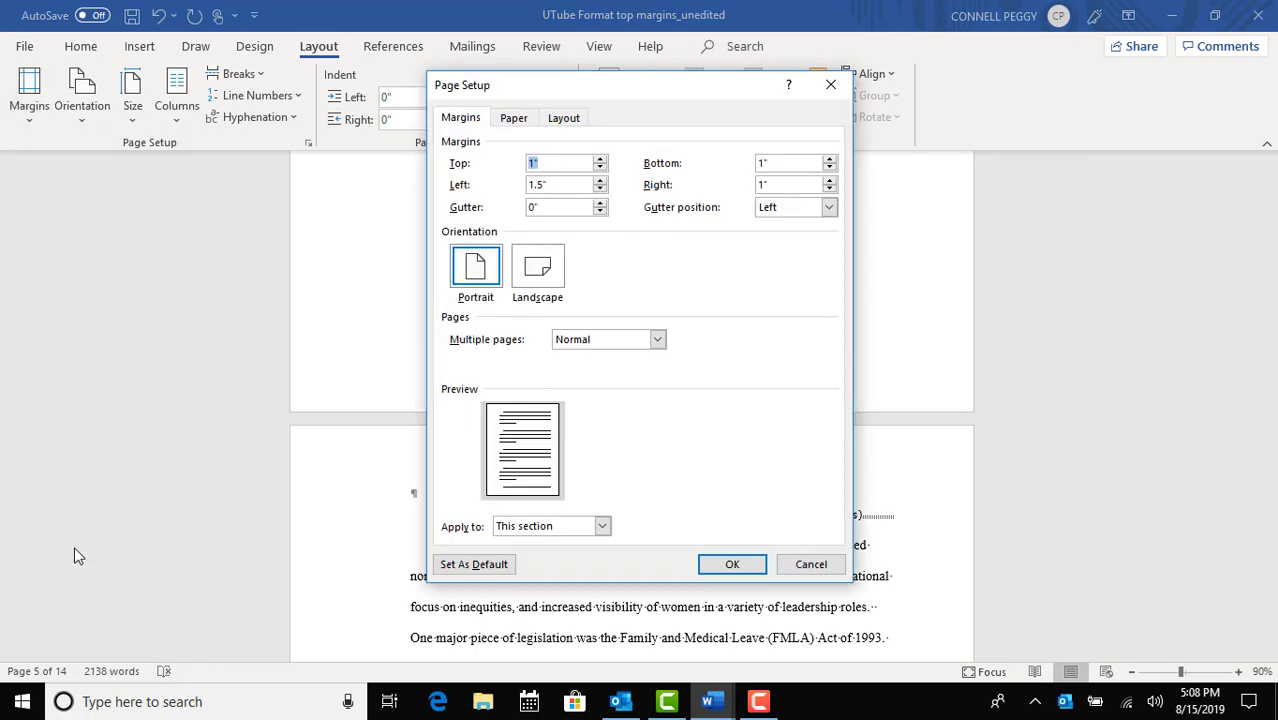
{"action": "left_click", "coordinate": [600, 159]}
{"action": "left_click", "coordinate": [600, 159]}
{"action": "left_click", "coordinate": [600, 159]}
{"action": "left_click", "coordinate": [600, 159]}
{"action": "left_click", "coordinate": [600, 159]}
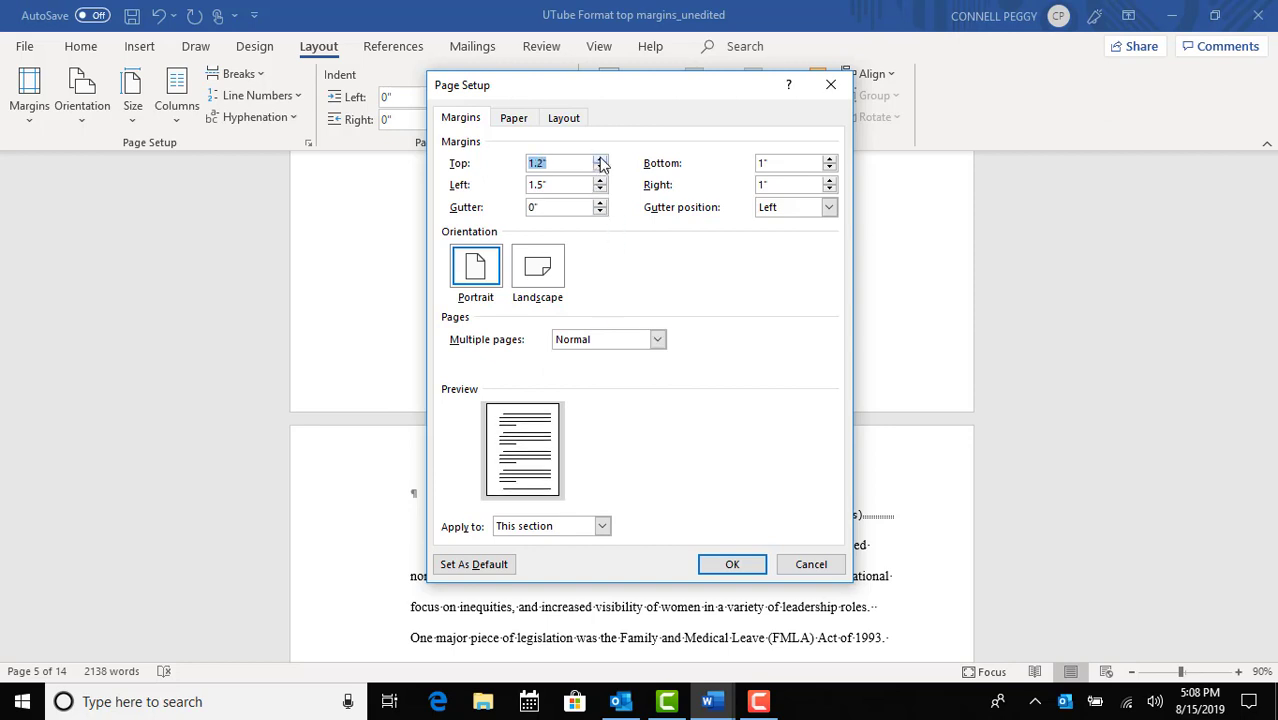
{"action": "left_click", "coordinate": [600, 159]}
{"action": "left_click", "coordinate": [600, 159]}
{"action": "left_click", "coordinate": [600, 159]}
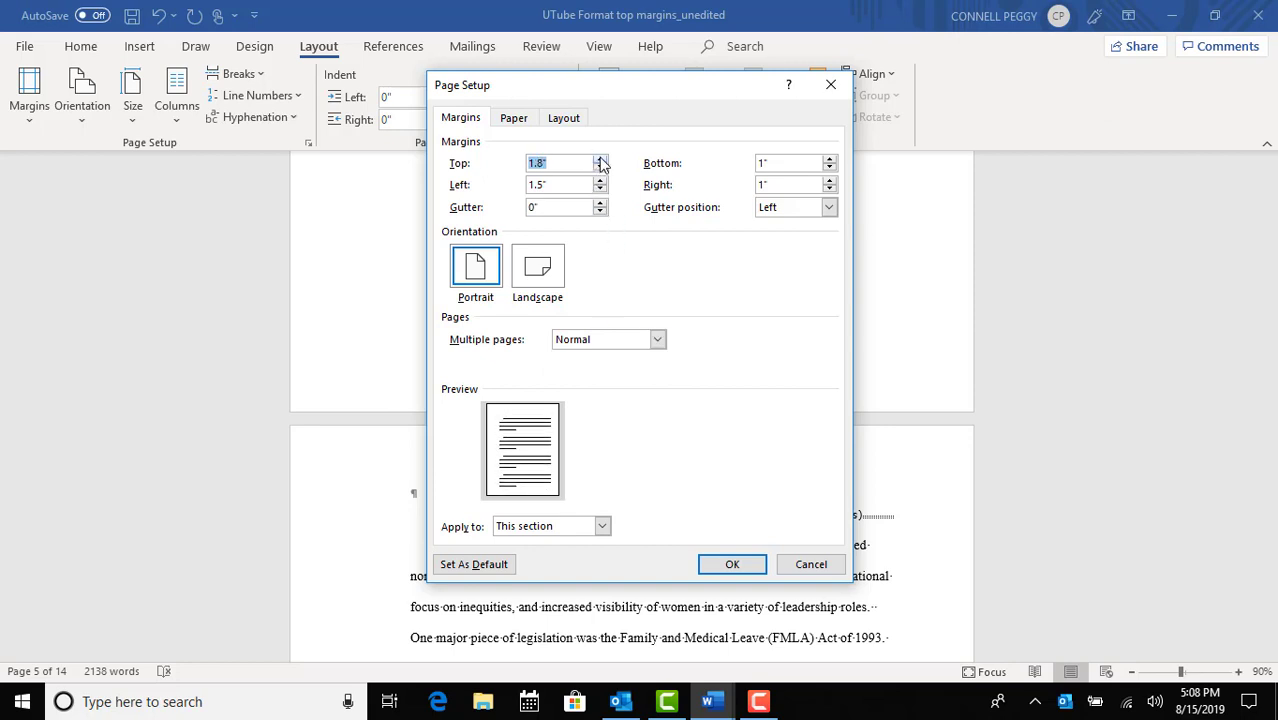
{"action": "left_click", "coordinate": [600, 159]}
{"action": "left_click", "coordinate": [600, 159]}
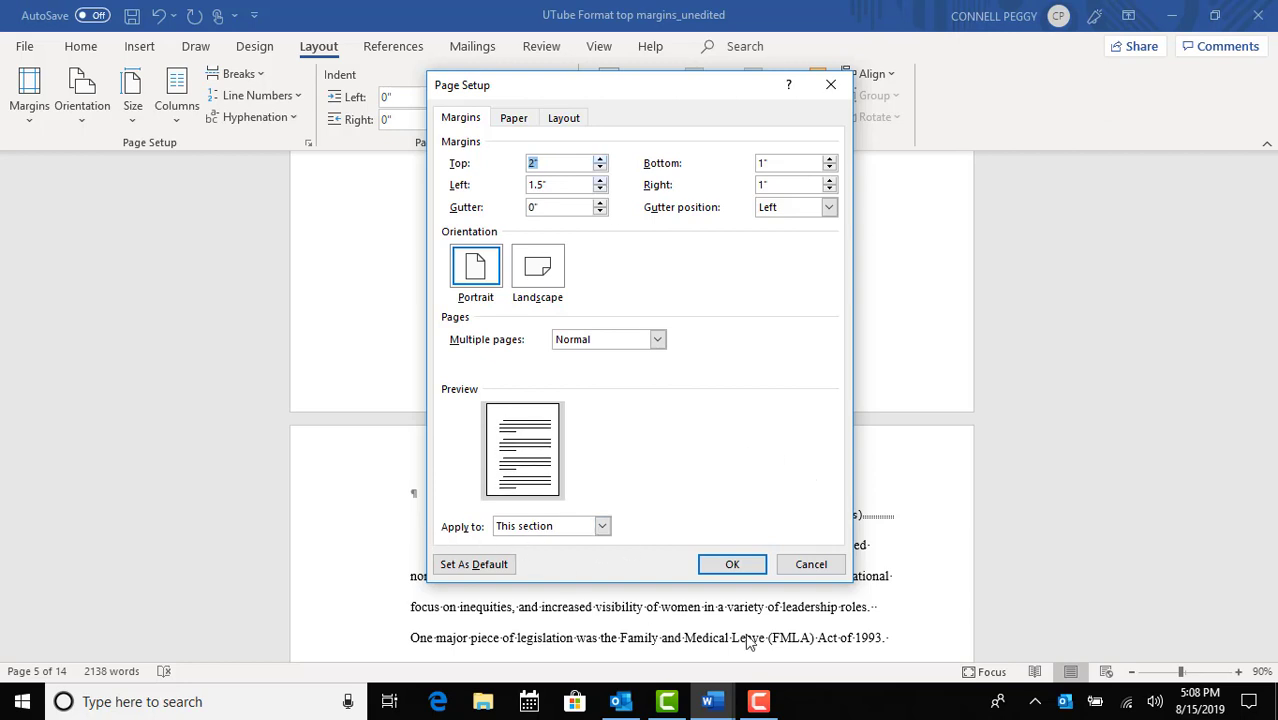
{"action": "left_click", "coordinate": [733, 565]}
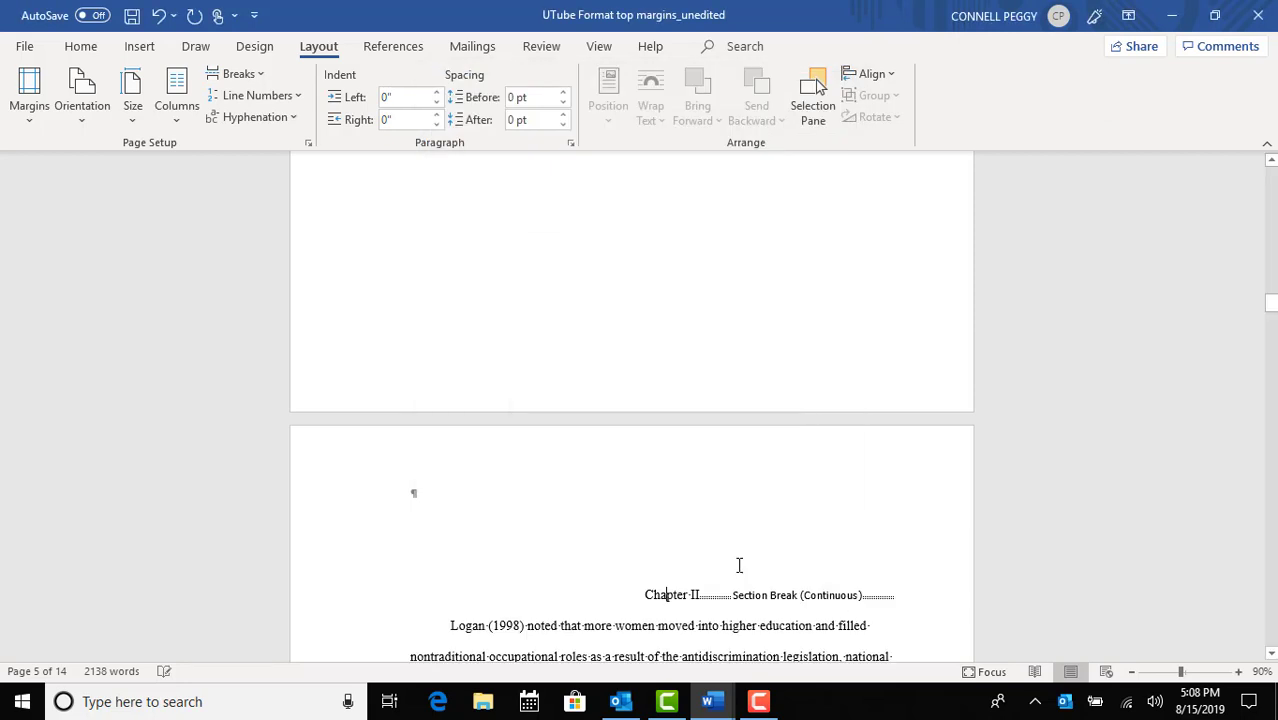
Compare the top margin of the Chapter II opening page with that of the page following it
{"action": "scroll", "coordinate": [741, 560], "scroll_direction": "down", "scroll_amount": 2}
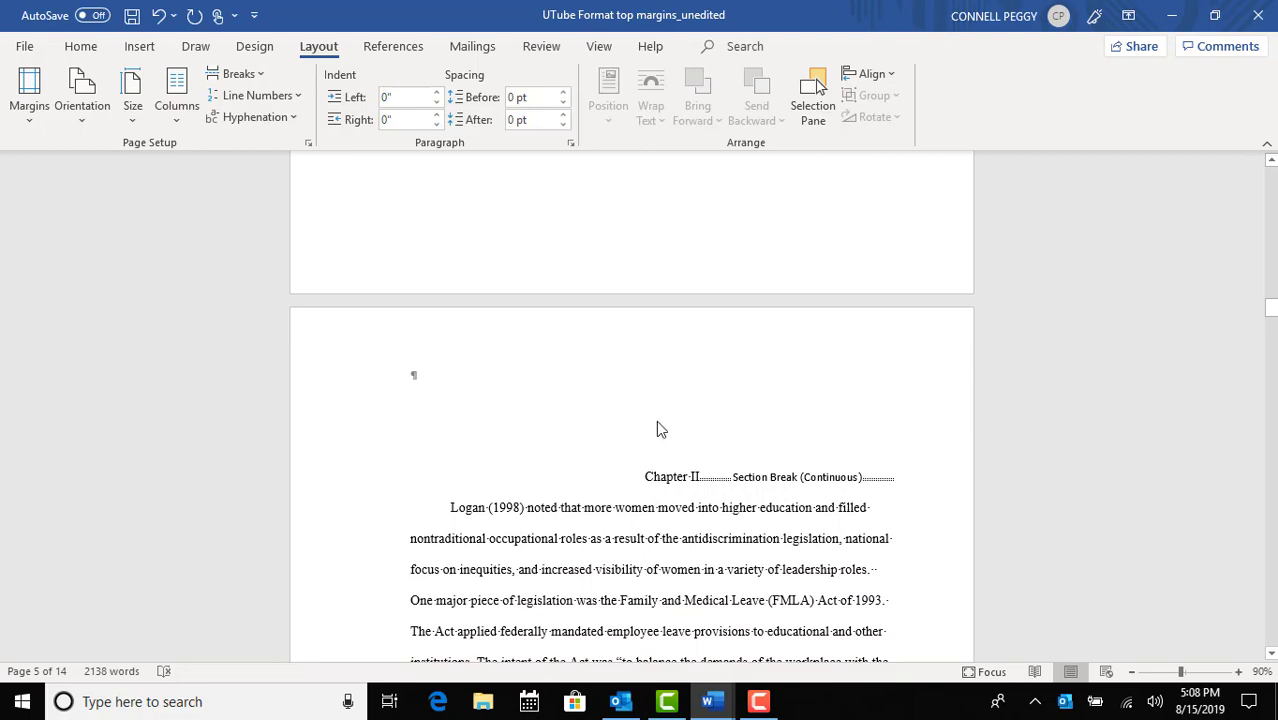
{"action": "scroll", "coordinate": [665, 450], "scroll_direction": "down", "scroll_amount": 15}
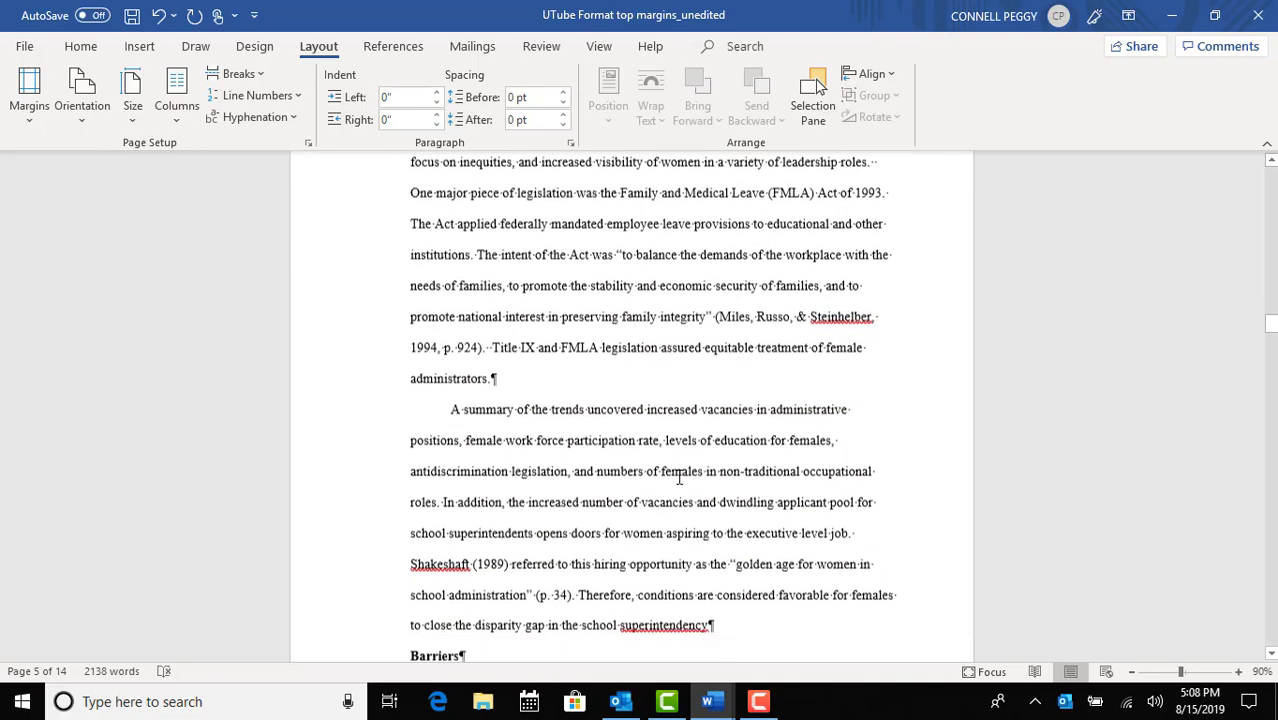
{"action": "scroll", "coordinate": [670, 470], "scroll_direction": "down", "scroll_amount": 5}
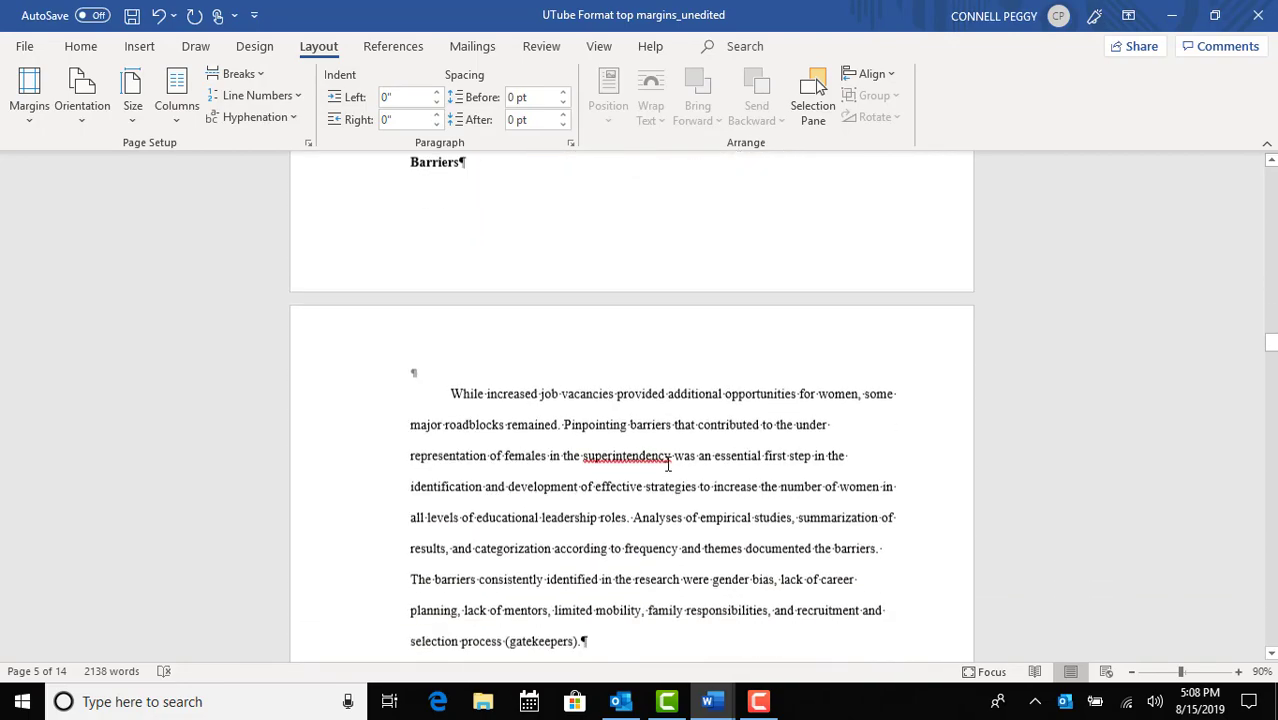
{"action": "scroll", "coordinate": [668, 464], "scroll_direction": "down", "scroll_amount": 5}
{"action": "scroll", "coordinate": [672, 462], "scroll_direction": "up", "scroll_amount": 10}
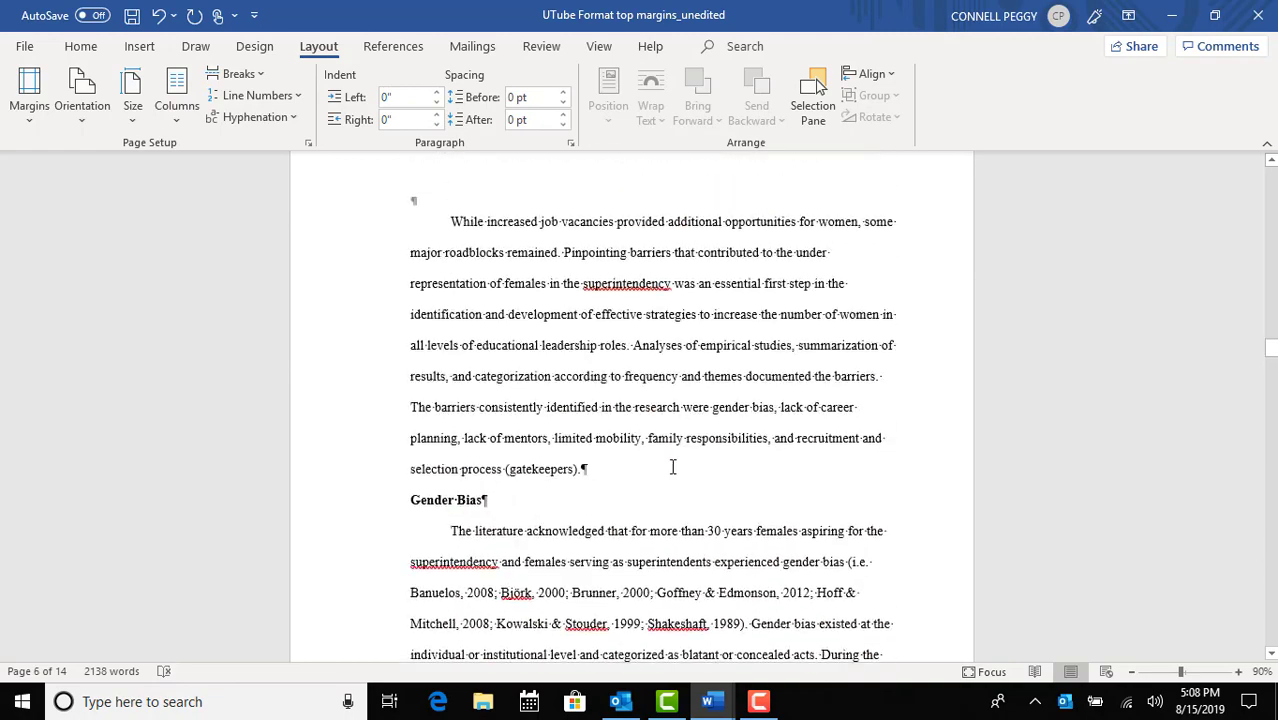
{"action": "scroll", "coordinate": [678, 462], "scroll_direction": "up", "scroll_amount": 15}
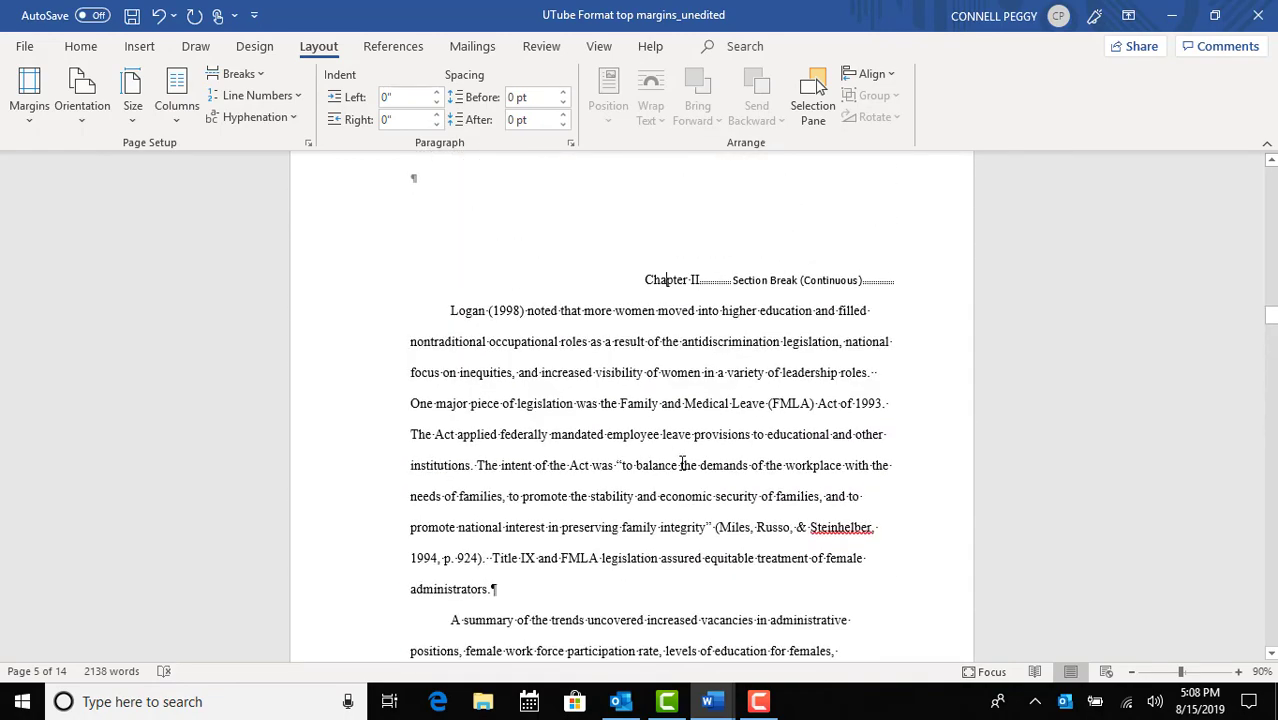